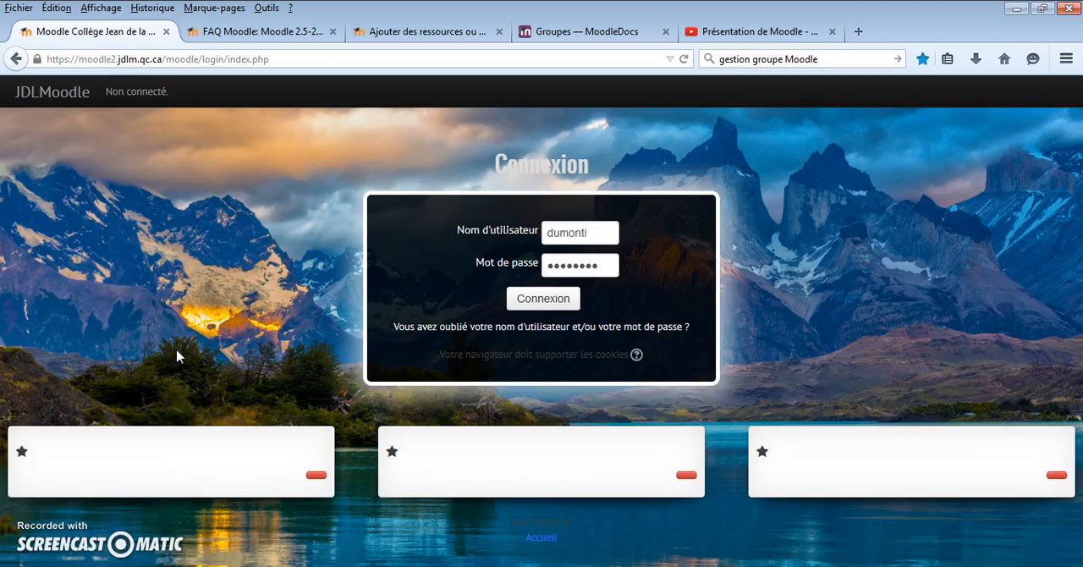
# - Log in to the Collège Jean de la Mennais Moodle site with the saved credentials
pyautogui.click(187, 342)
pyautogui.click(560, 225)
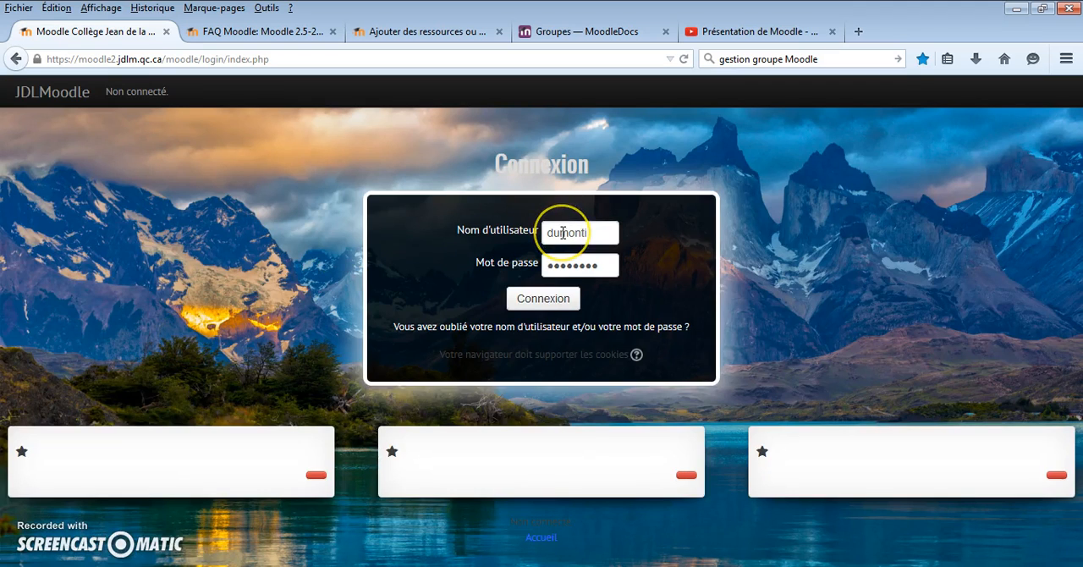
pyautogui.click(556, 269)
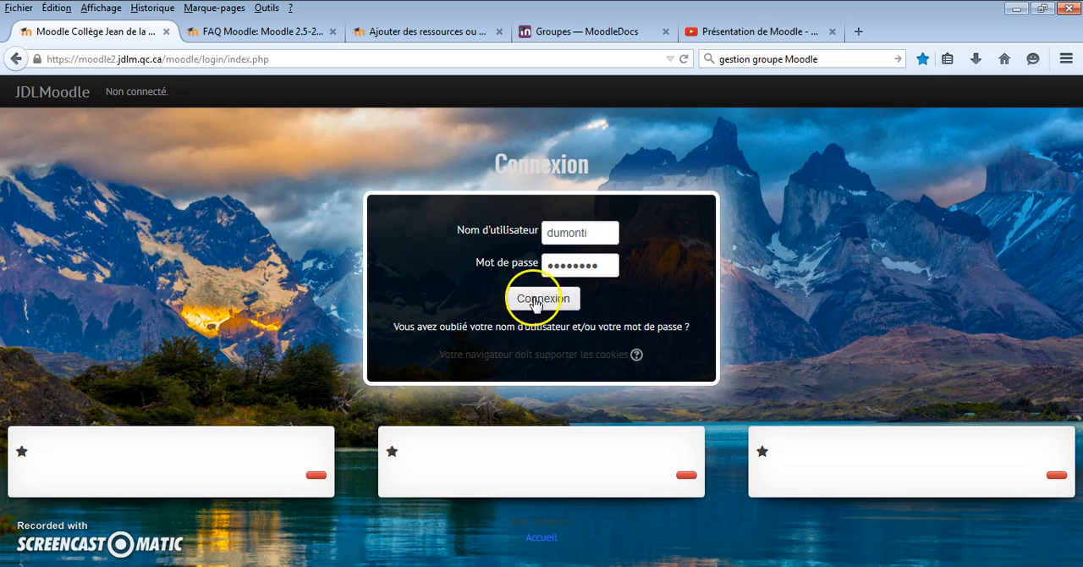
pyautogui.click(534, 301)
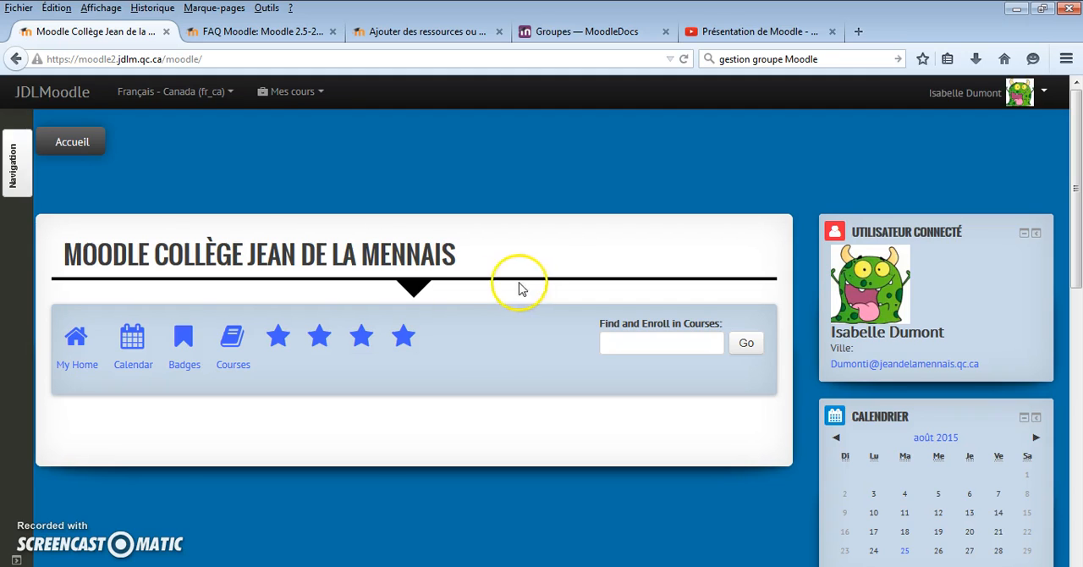
# - Open the Aide sur MOODLE course and review the resources in its Documents and Vidéos sections
pyautogui.click(292, 92)
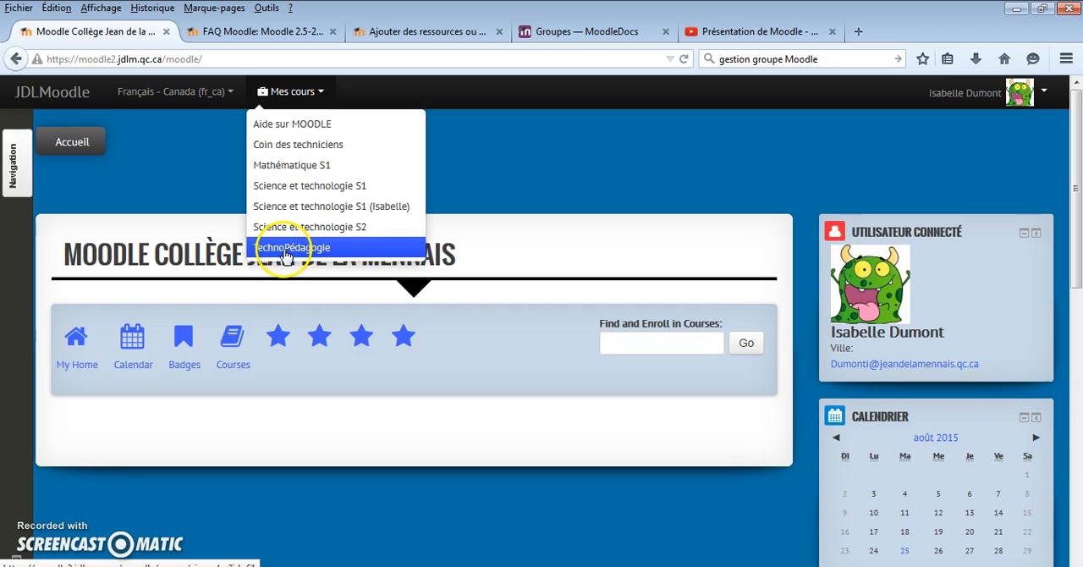
pyautogui.click(286, 127)
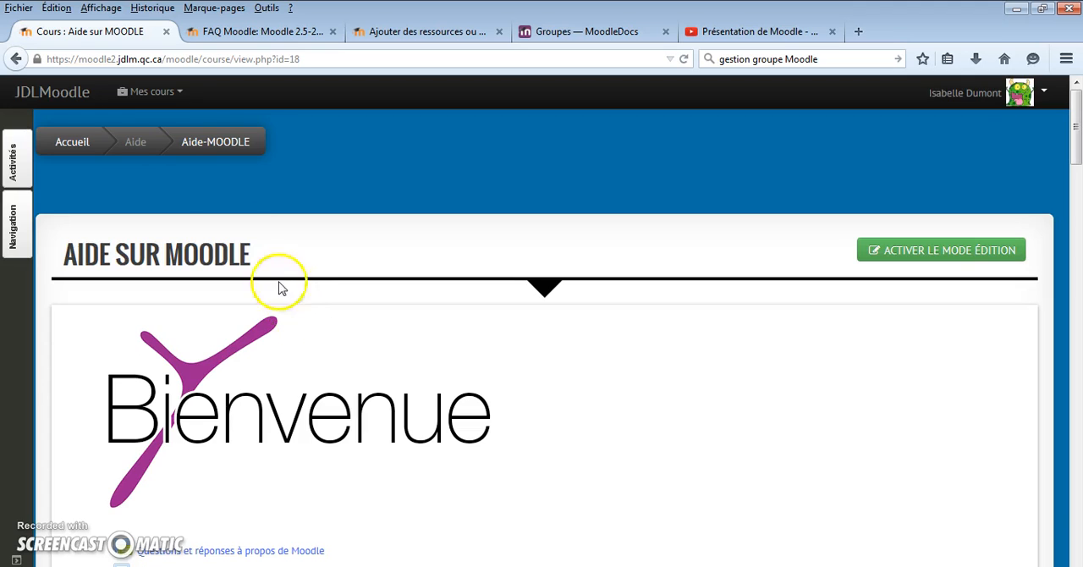
pyautogui.click(173, 96)
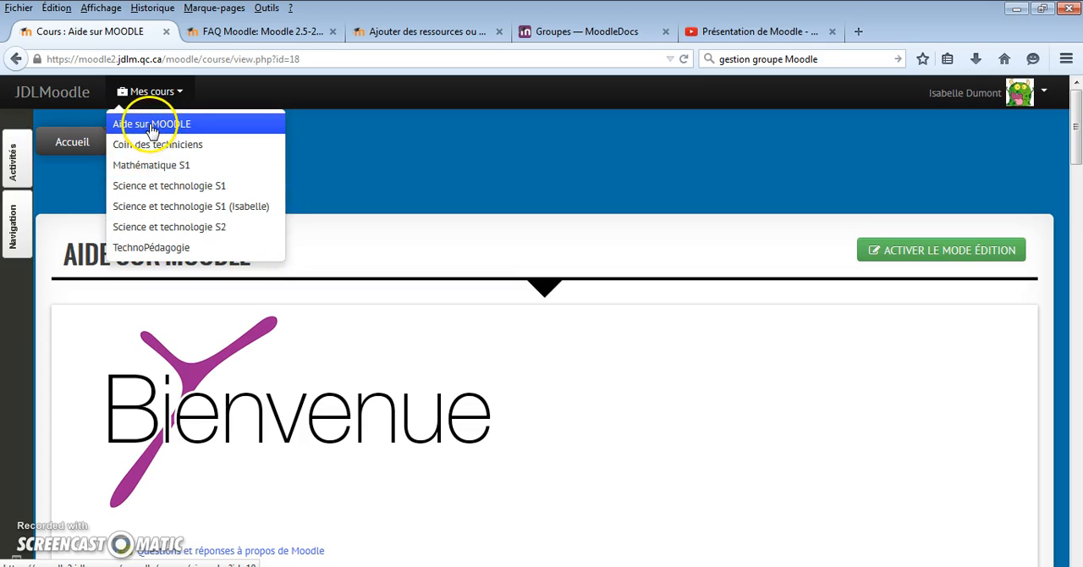
pyautogui.scroll(-1, 580, 399)
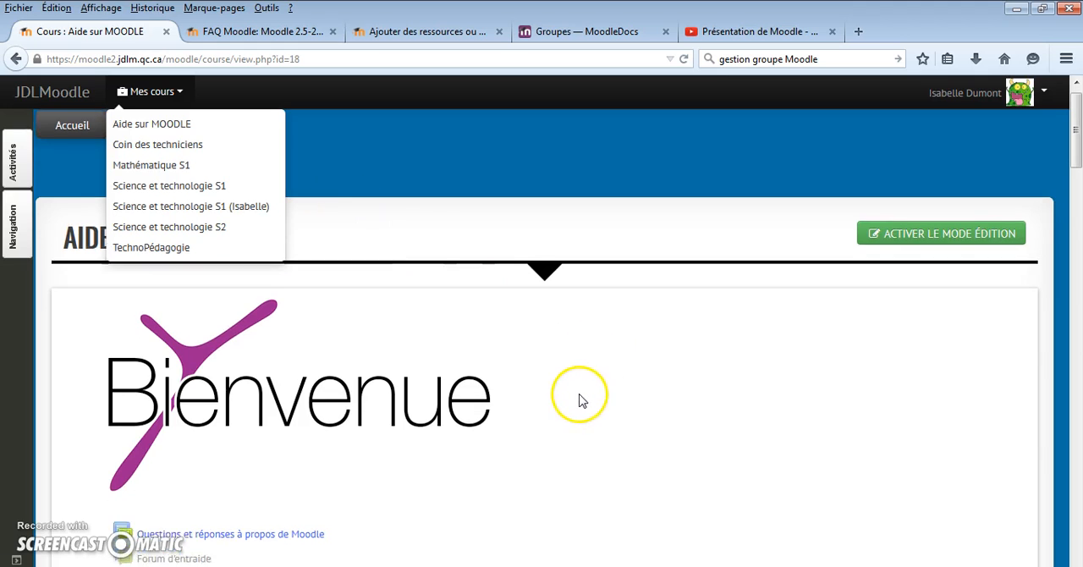
pyautogui.scroll(-6, 580, 399)
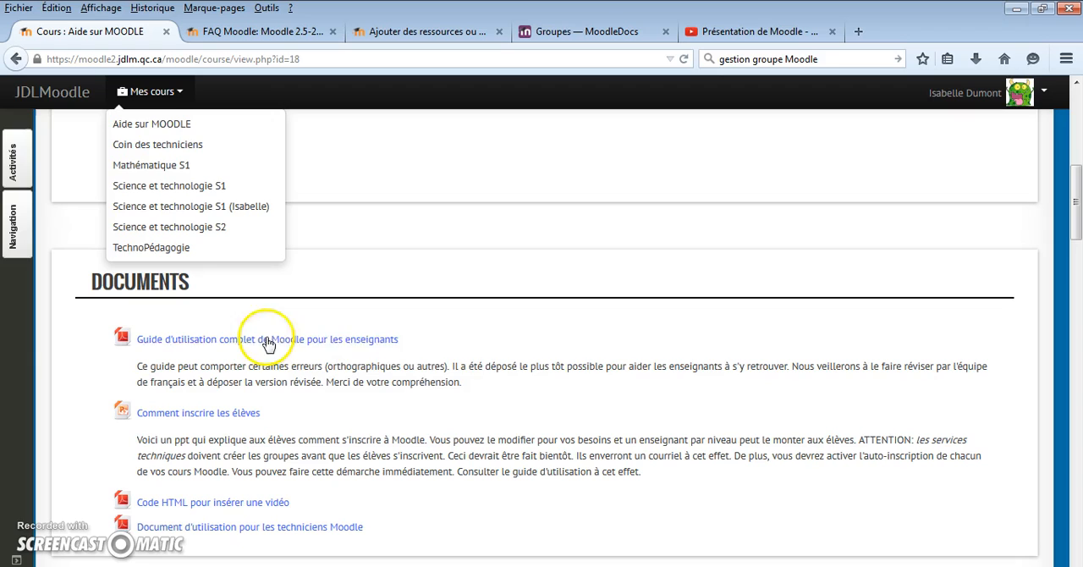
pyautogui.click(472, 342)
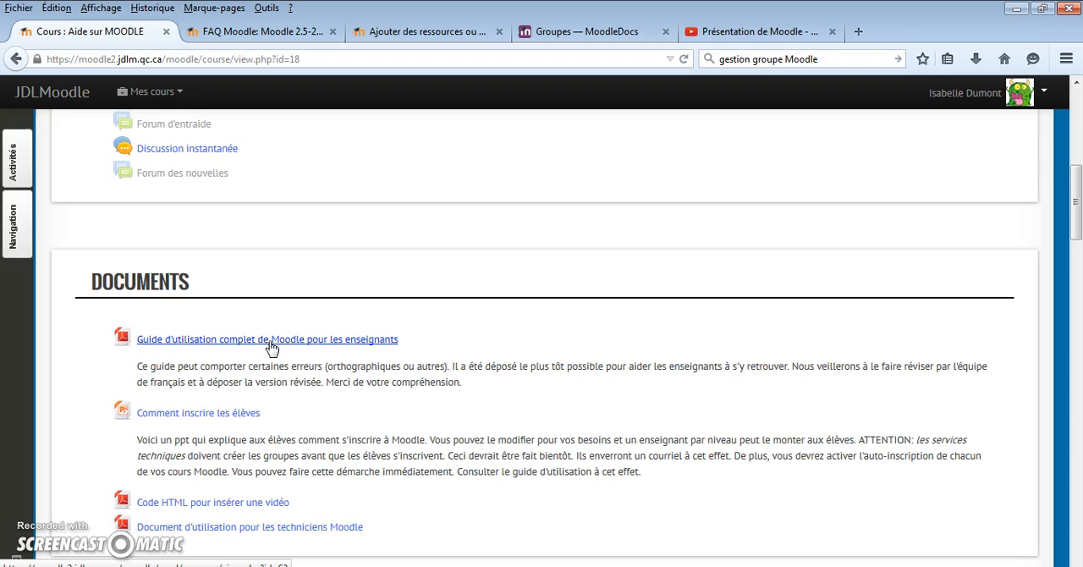
pyautogui.scroll(-2, 270, 346)
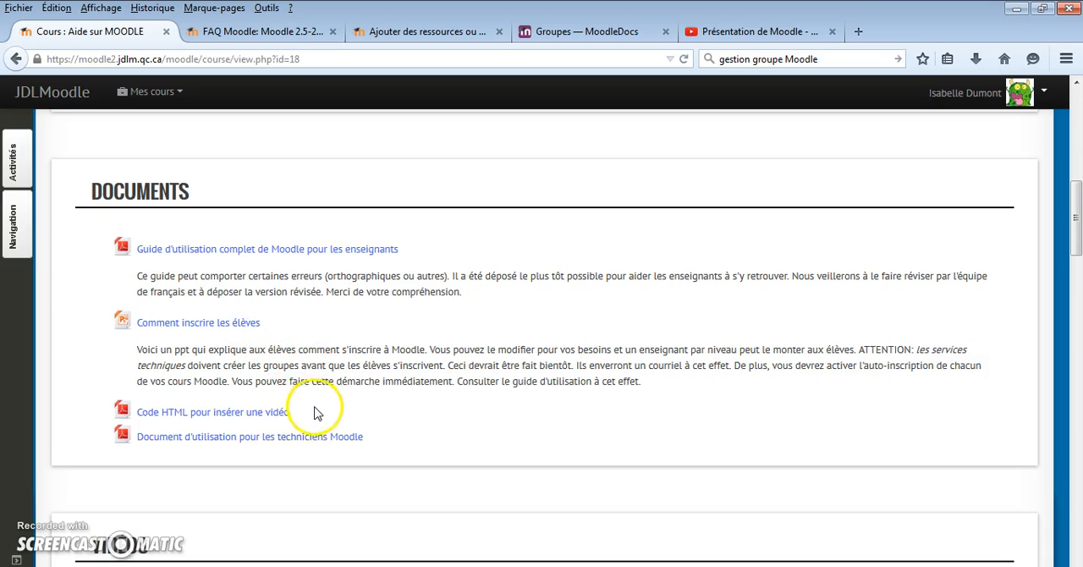
pyautogui.scroll(-3, 314, 409)
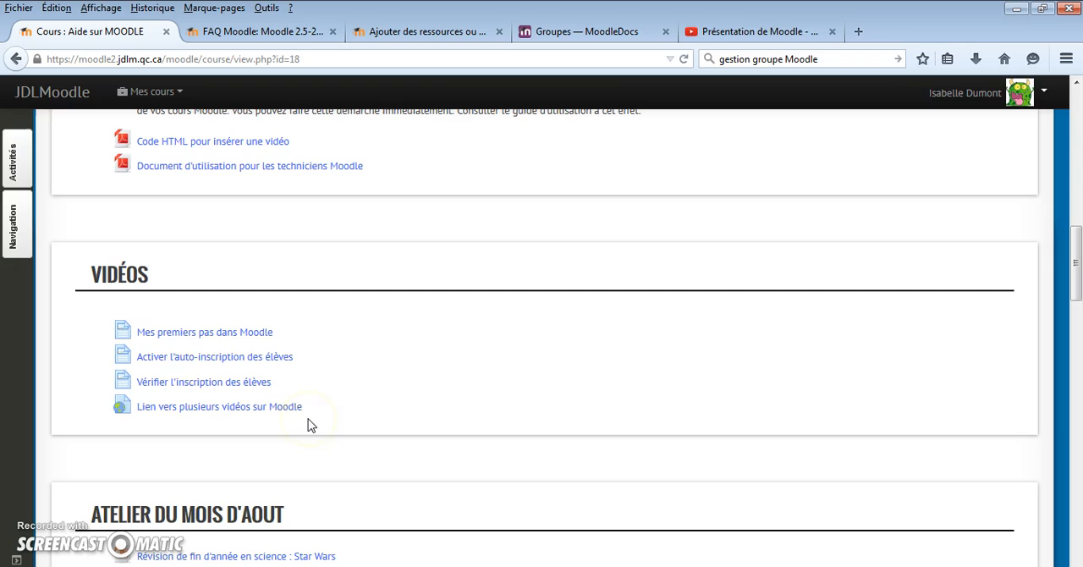
# - Open the Mathématique S1 course and look through its welcome section and Étape 1 content
pyautogui.click(175, 95)
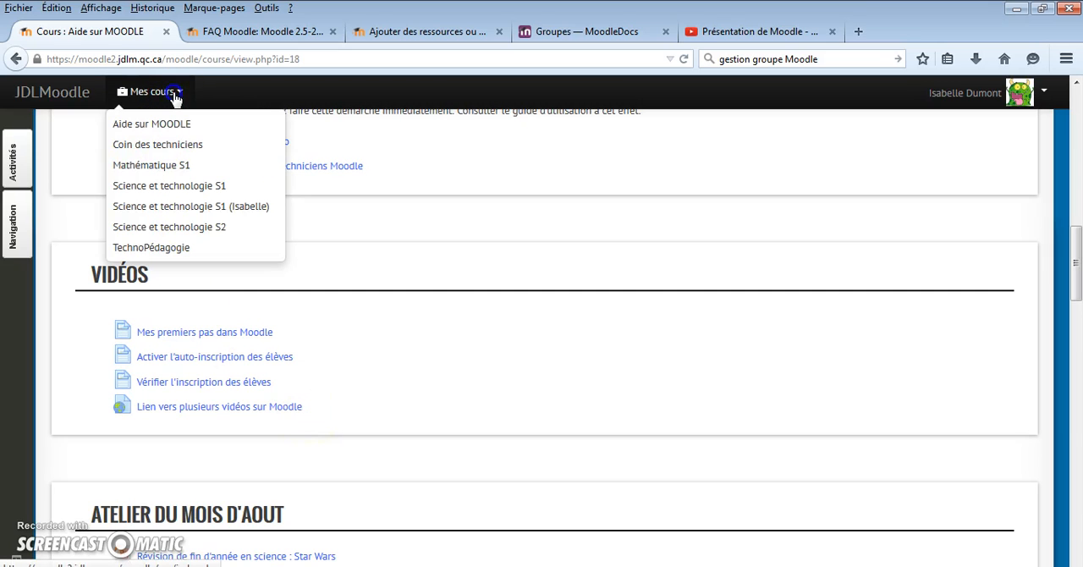
pyautogui.click(175, 169)
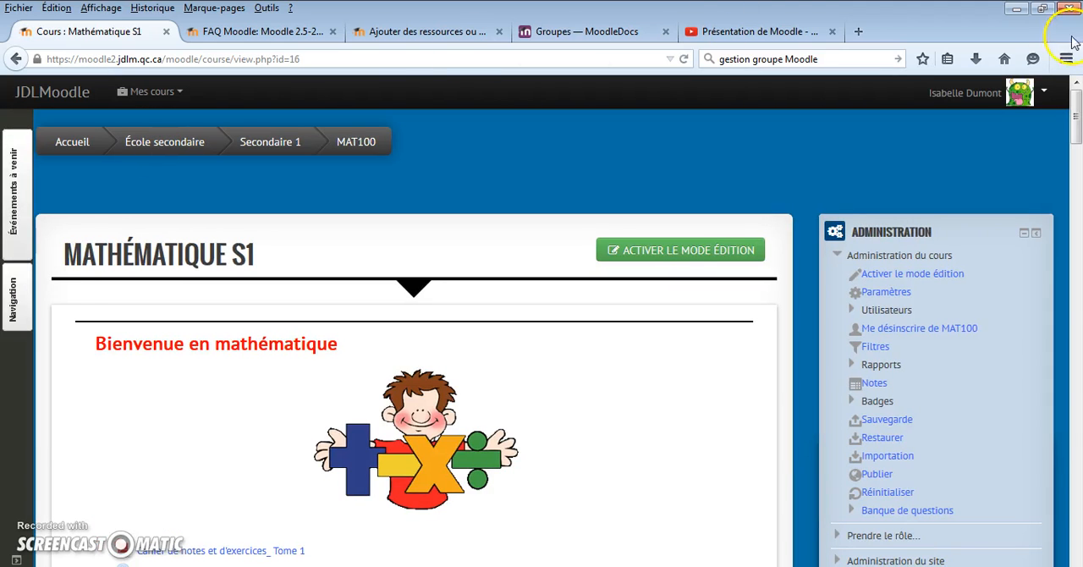
pyautogui.moveTo(1076, 99); pyautogui.dragTo(1076, 186)
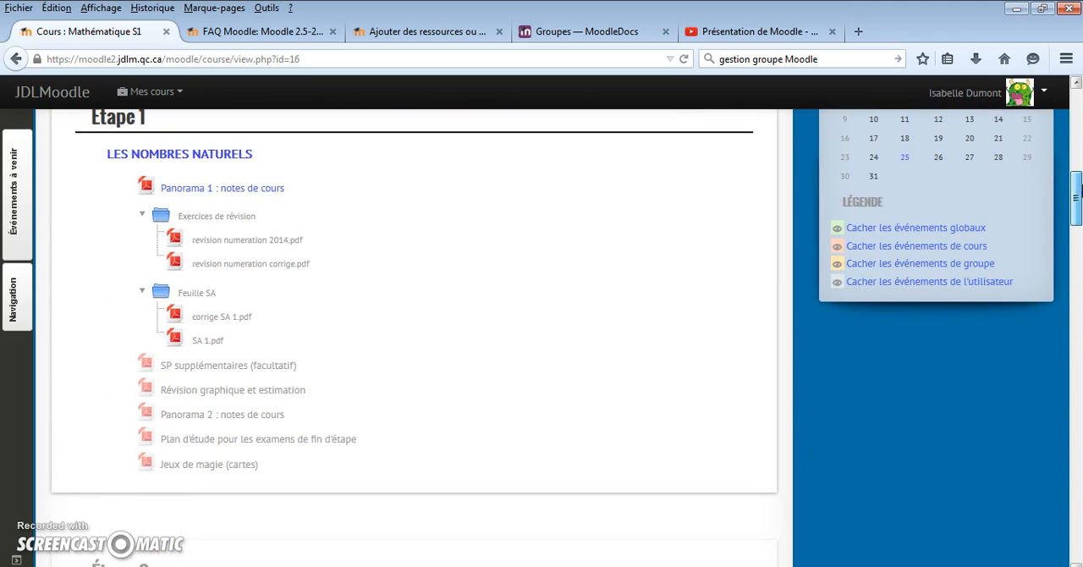
pyautogui.moveTo(1078, 191); pyautogui.dragTo(1077, 125)
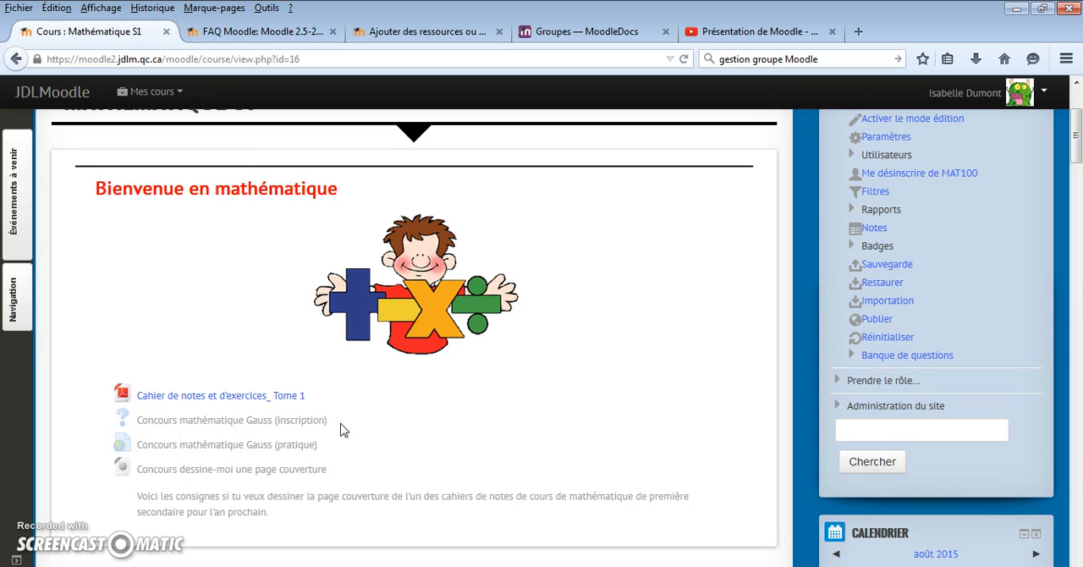
pyautogui.scroll(2, 342, 431)
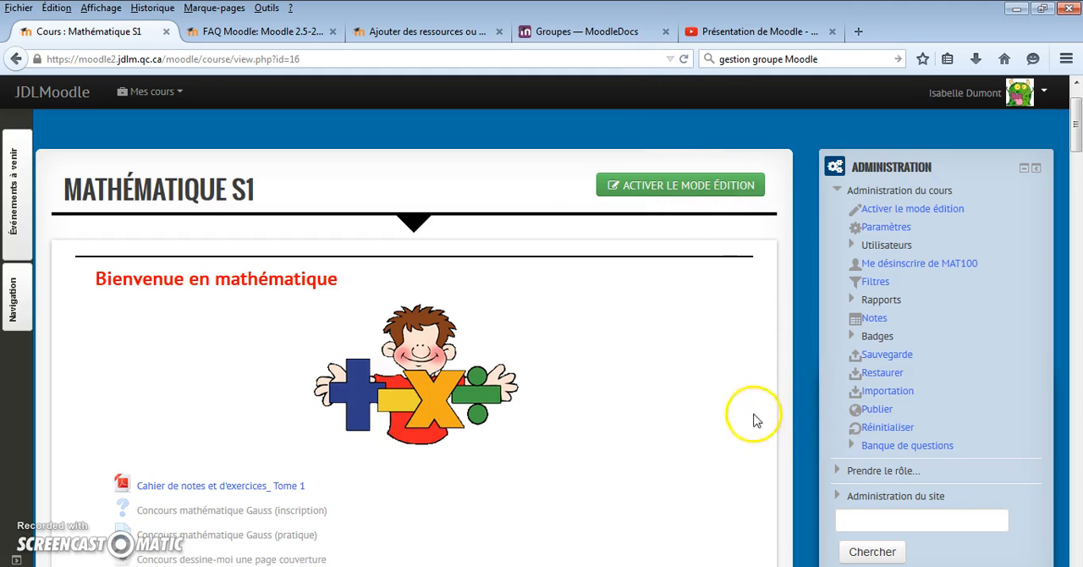
pyautogui.scroll(-7, 754, 415)
pyautogui.scroll(-2, 687, 414)
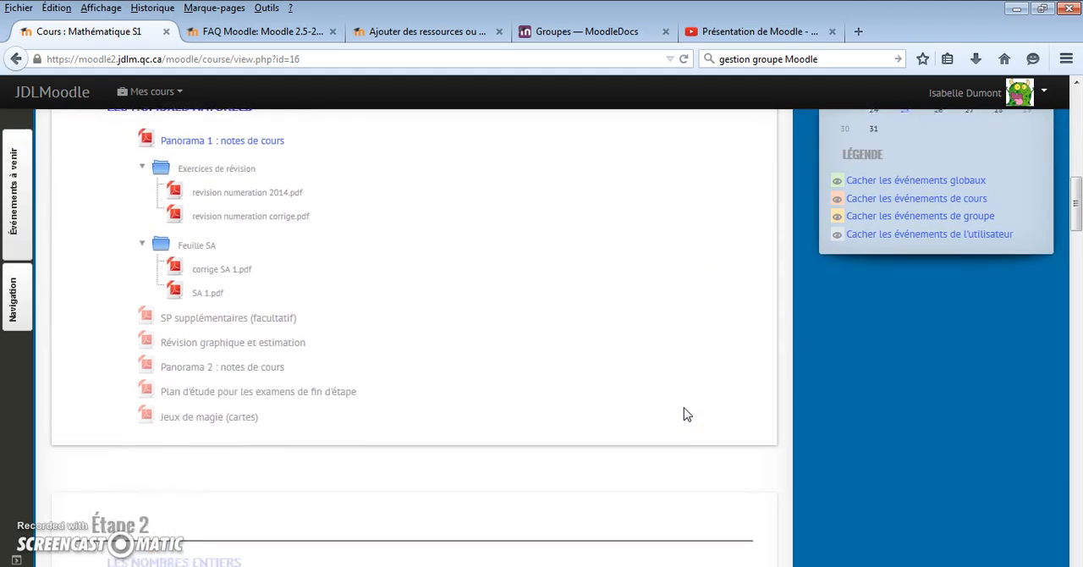
pyautogui.scroll(5, 686, 414)
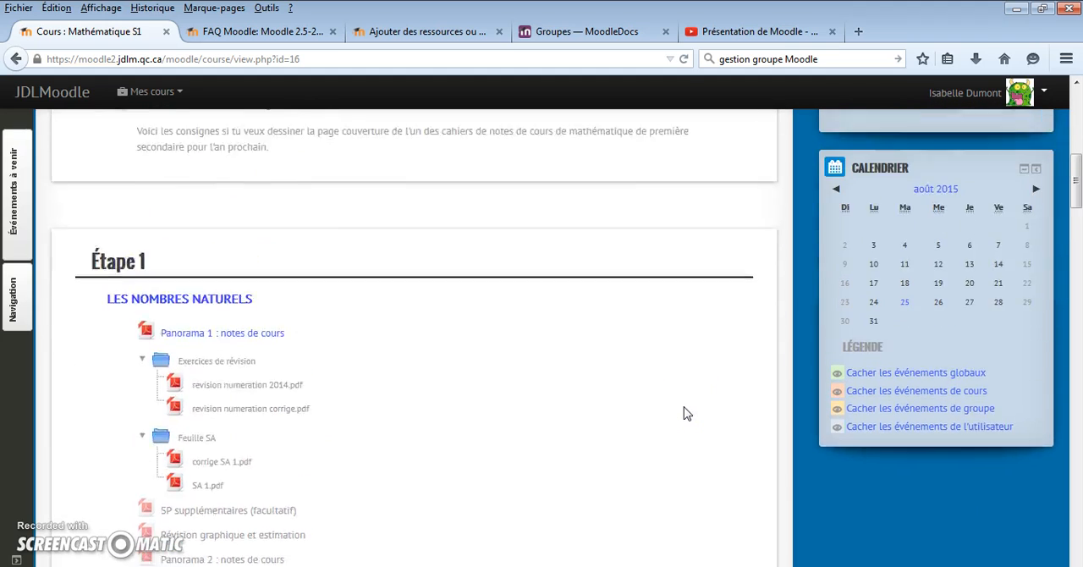
pyautogui.scroll(3, 687, 414)
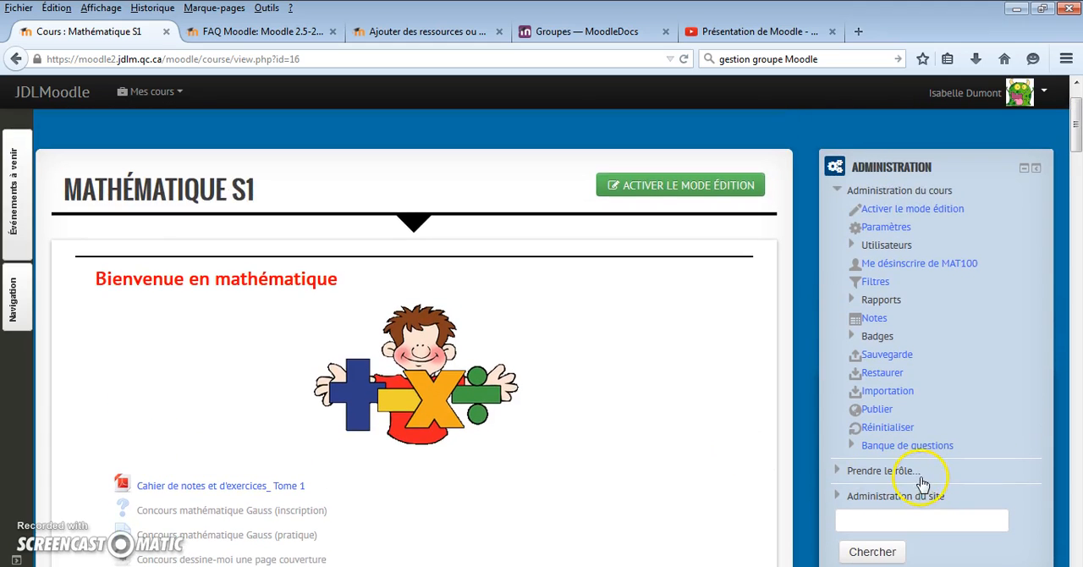
# - Preview the Mathématique S1 course in the Étudiant role, and return to the normal role
pyautogui.click(870, 473)
pyautogui.click(877, 560)
pyautogui.scroll(-5, 599, 399)
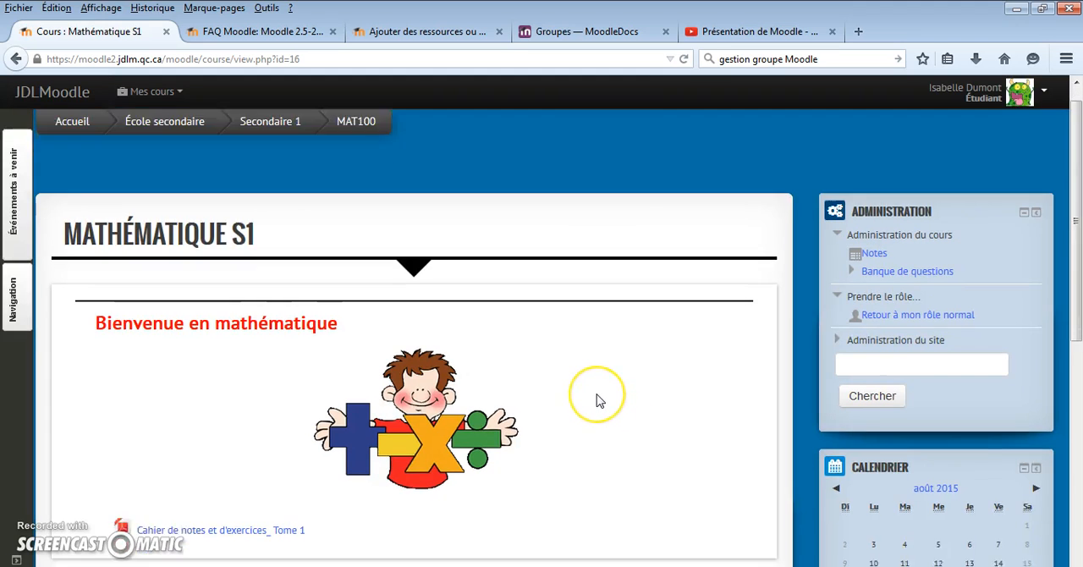
pyautogui.scroll(-2, 597, 399)
pyautogui.scroll(4, 597, 399)
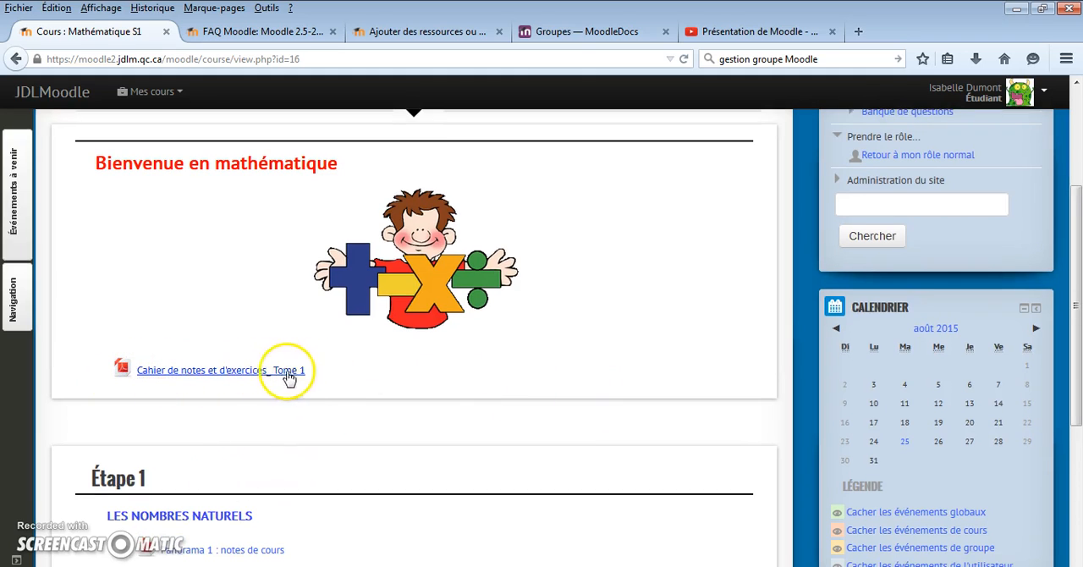
pyautogui.scroll(-2, 309, 385)
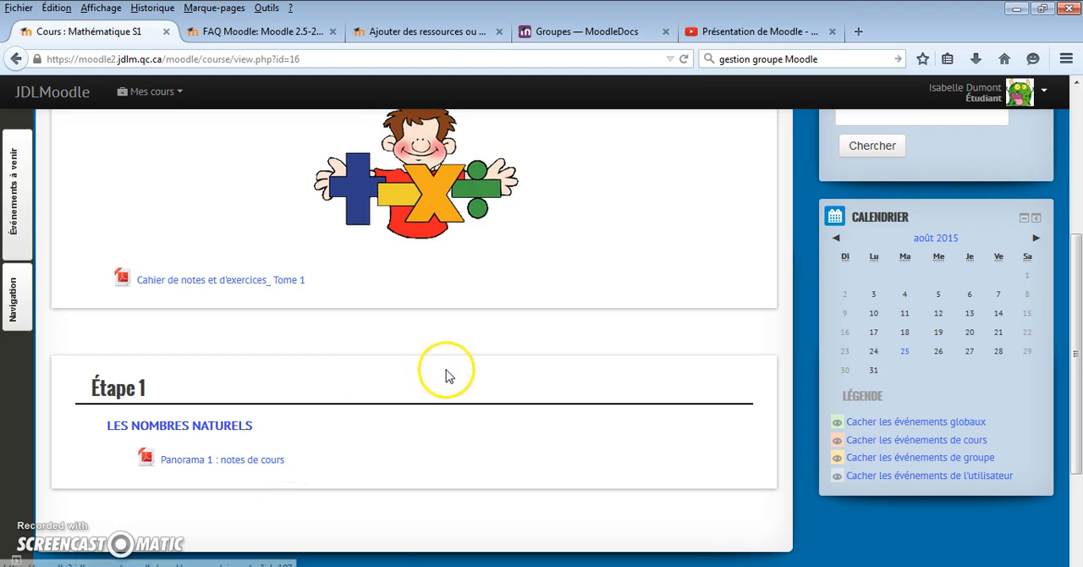
pyautogui.scroll(5, 447, 372)
pyautogui.scroll(1, 448, 379)
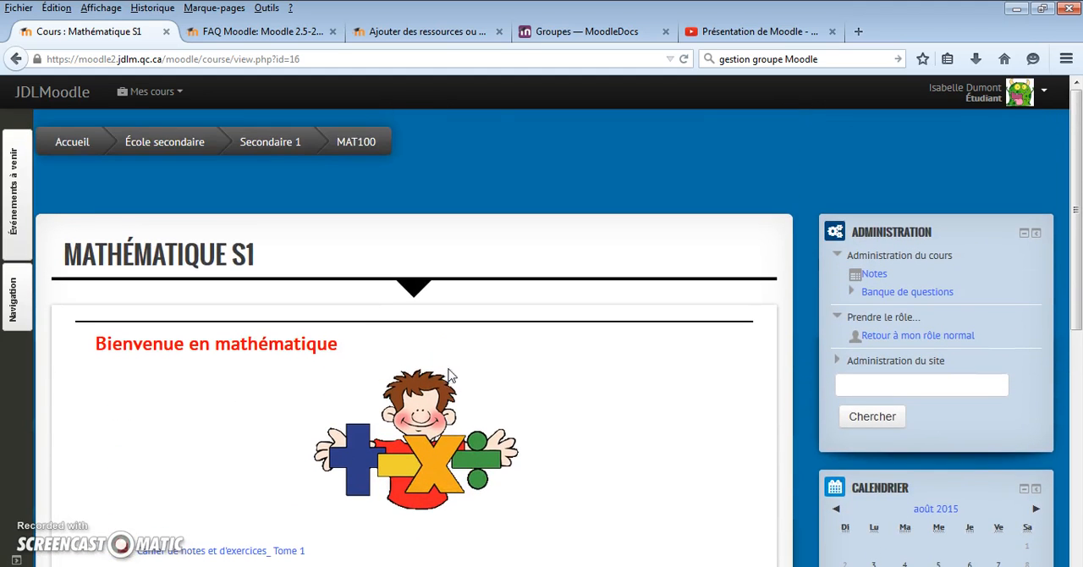
pyautogui.click(1043, 91)
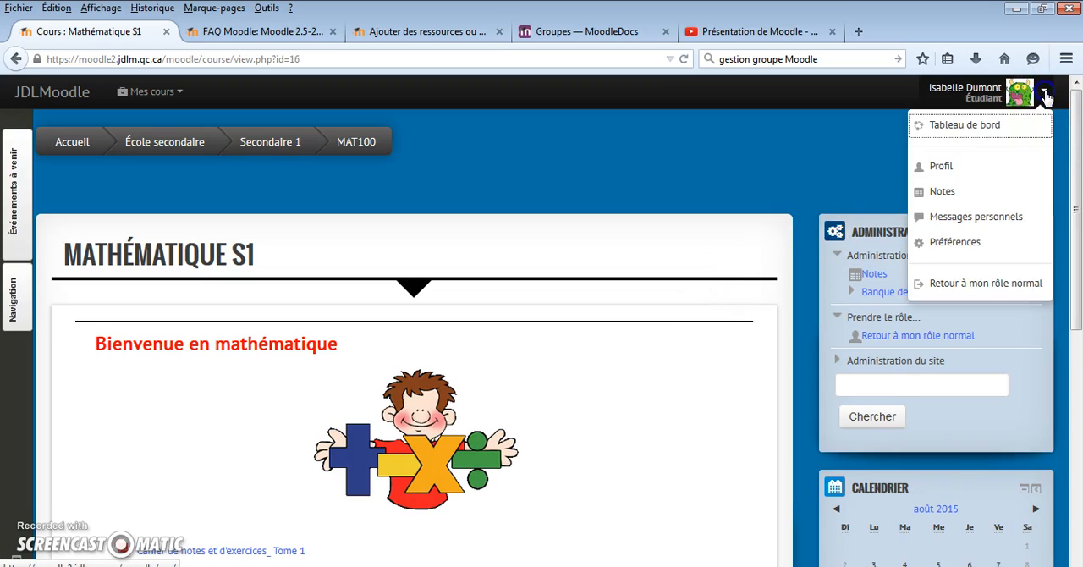
pyautogui.click(975, 288)
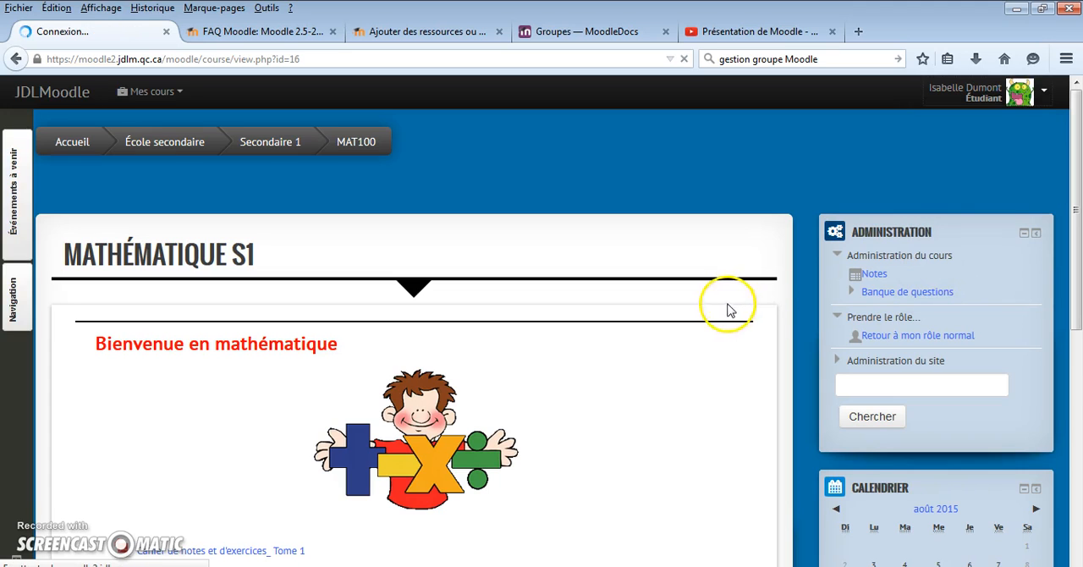
# - Examine the visible and greyed-out resources in the Étape 1, Étape 2 and Étape 3 sections of Mathématique S1
pyautogui.scroll(-3, 761, 286)
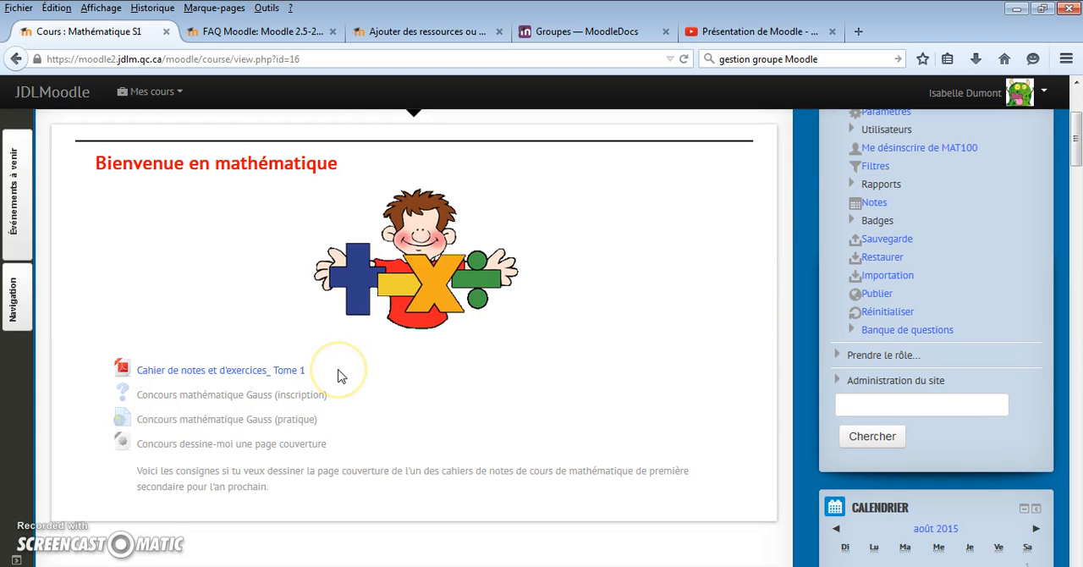
pyautogui.scroll(-5, 337, 375)
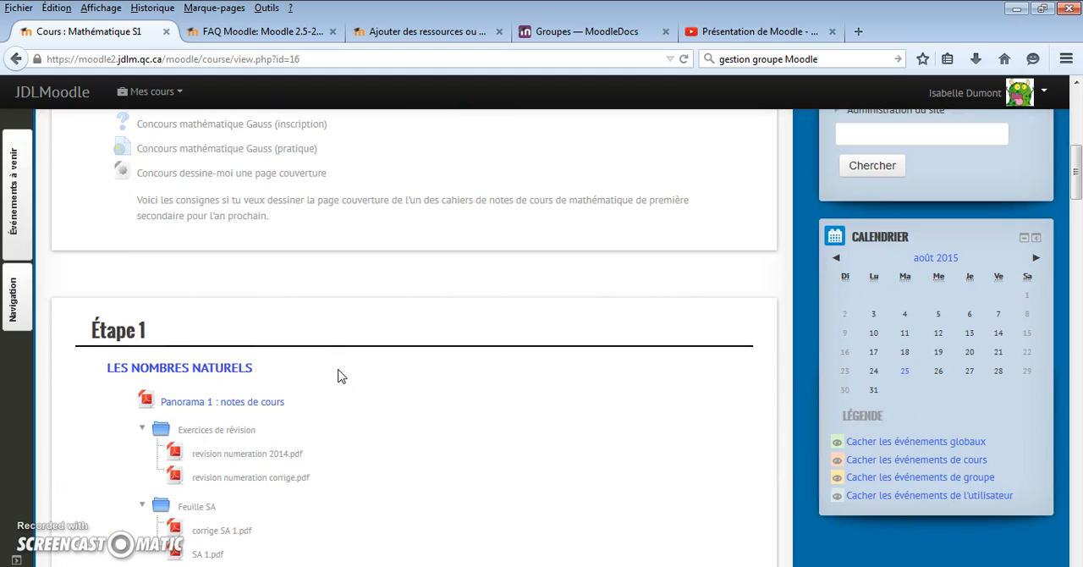
pyautogui.click(237, 367)
pyautogui.scroll(-10, 144, 339)
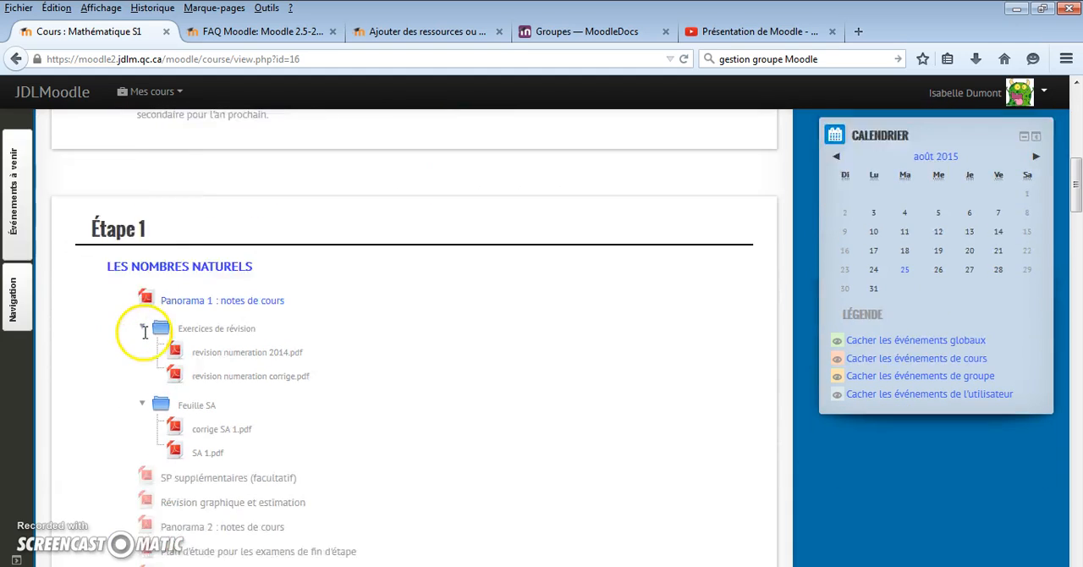
pyautogui.scroll(-10, 161, 431)
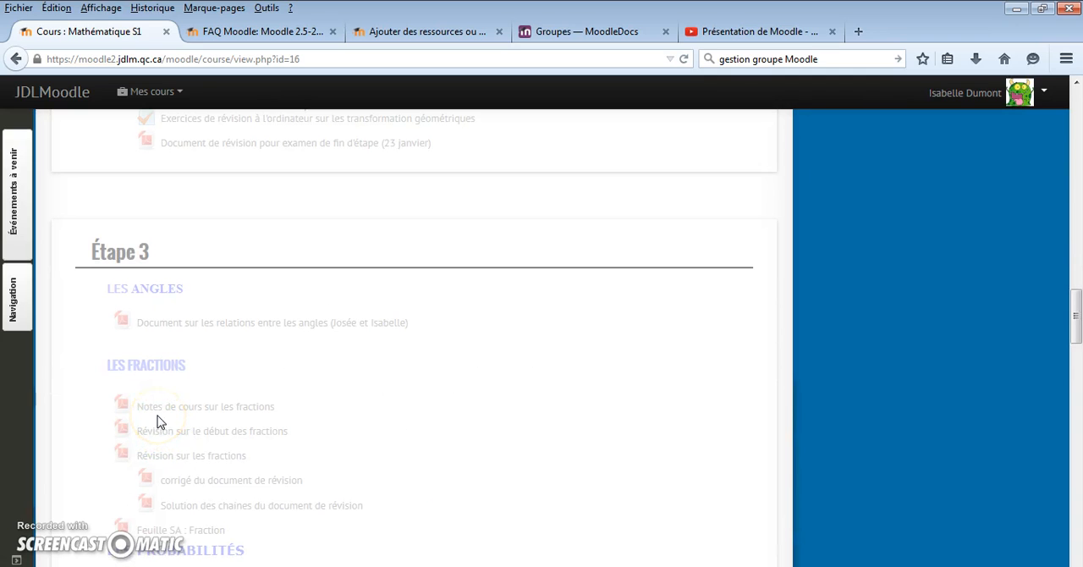
pyautogui.scroll(10, 157, 418)
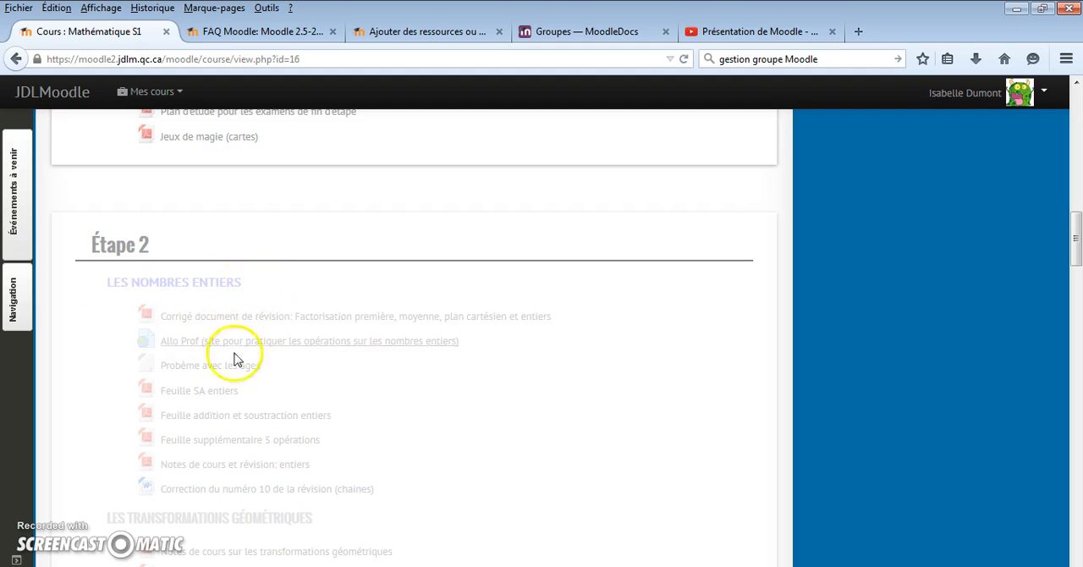
pyautogui.scroll(-4, 220, 393)
pyautogui.scroll(-1, 296, 398)
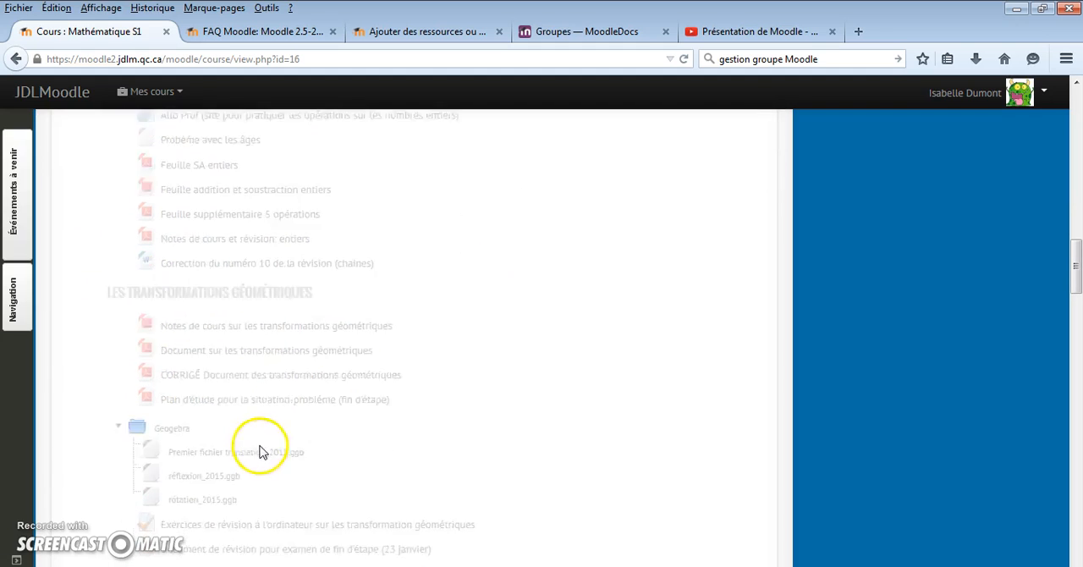
pyautogui.scroll(-3, 253, 448)
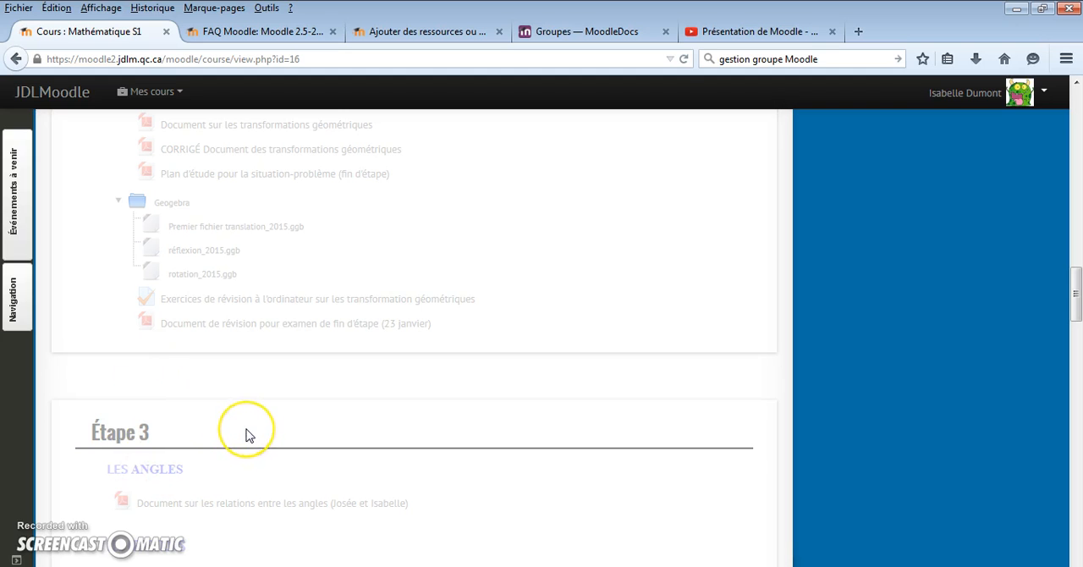
pyautogui.scroll(5, 245, 435)
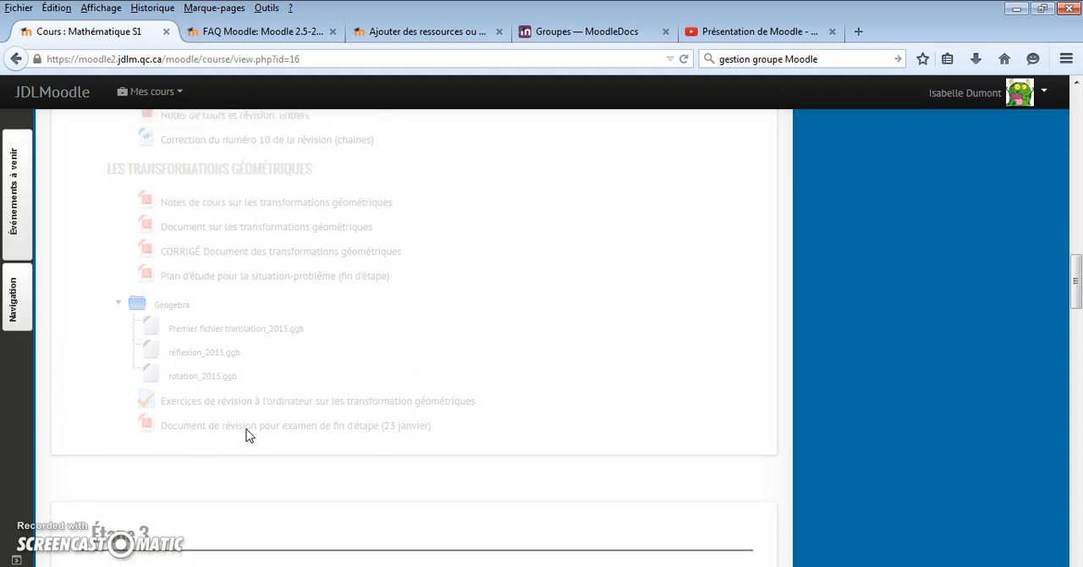
pyautogui.scroll(5, 245, 435)
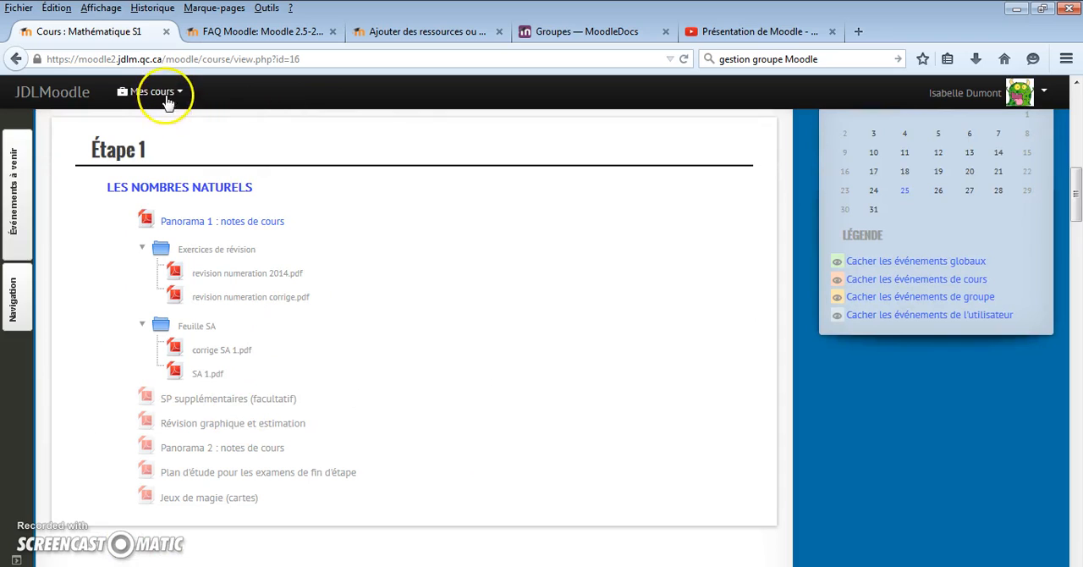
# - Open the Science et technologie S1 course and examine the resources in its Général, Univers Vivant and Univers Matériel sections
pyautogui.click(161, 93)
pyautogui.click(110, 180)
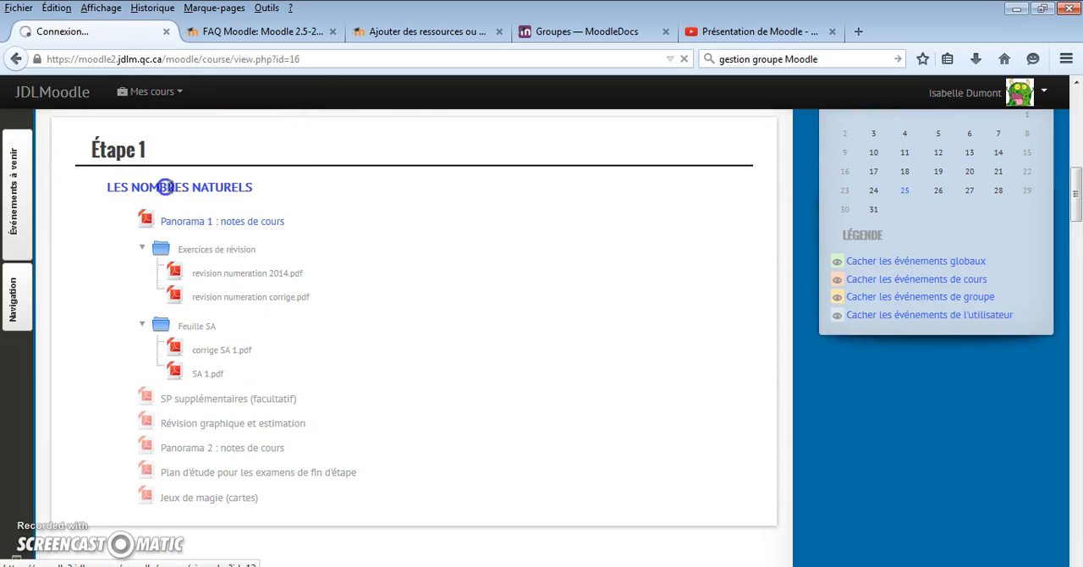
pyautogui.scroll(-3, 413, 333)
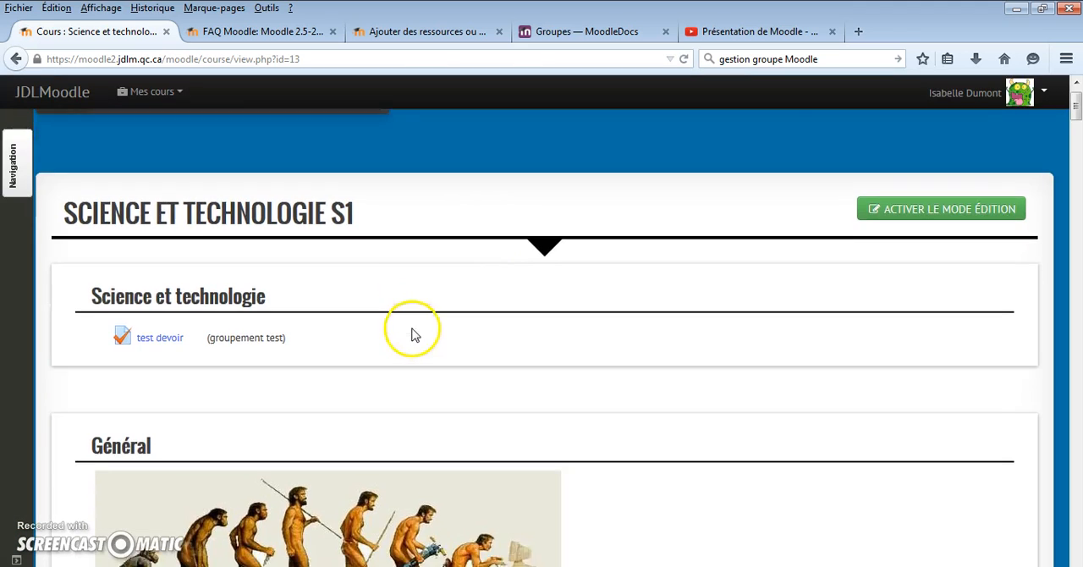
pyautogui.scroll(-2, 414, 334)
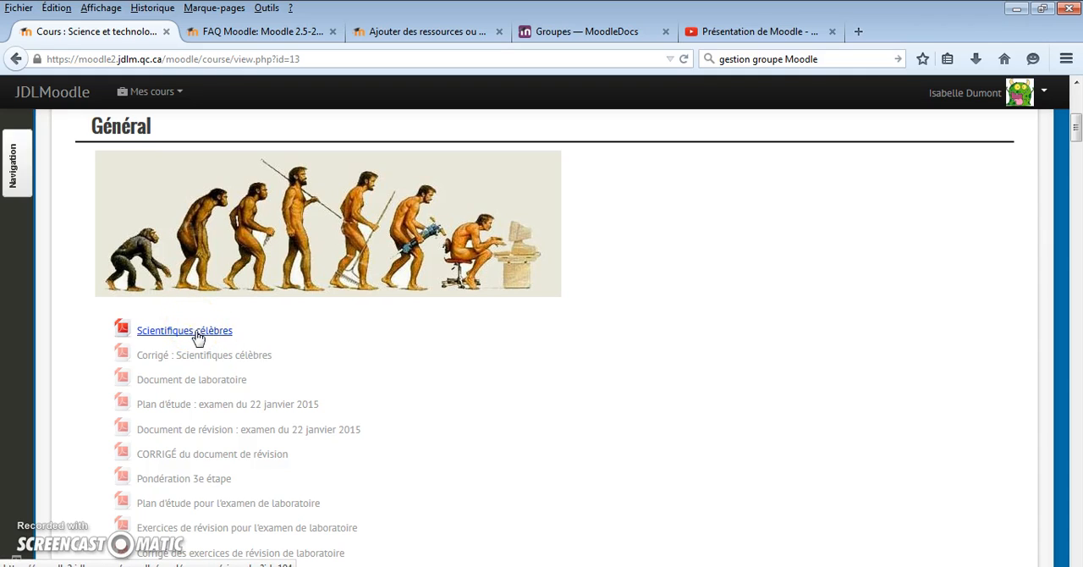
pyautogui.click(259, 339)
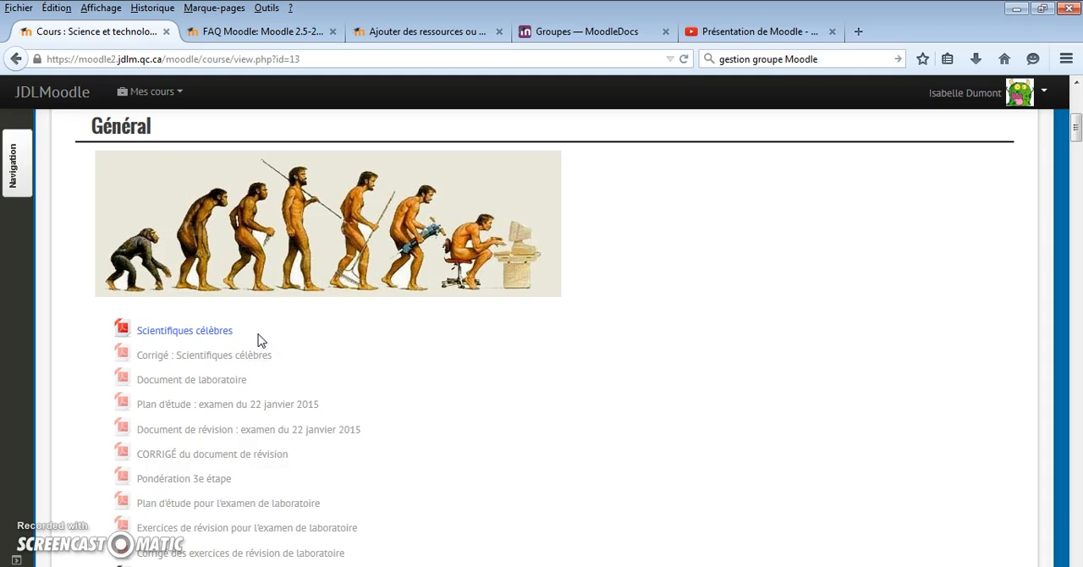
pyautogui.click(241, 348)
pyautogui.scroll(-6, 243, 347)
pyautogui.click(188, 280)
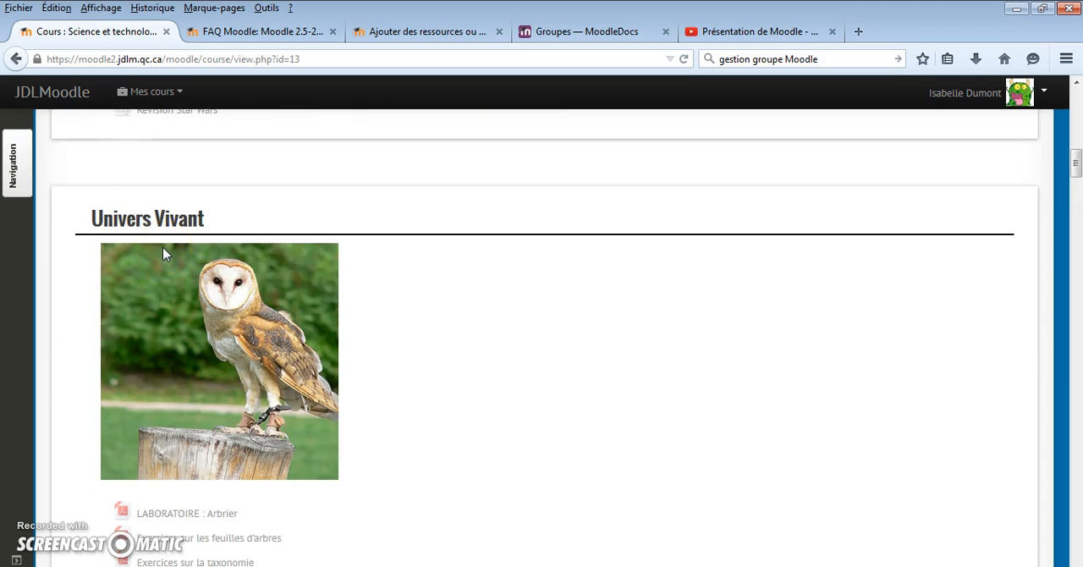
pyautogui.scroll(-10, 165, 254)
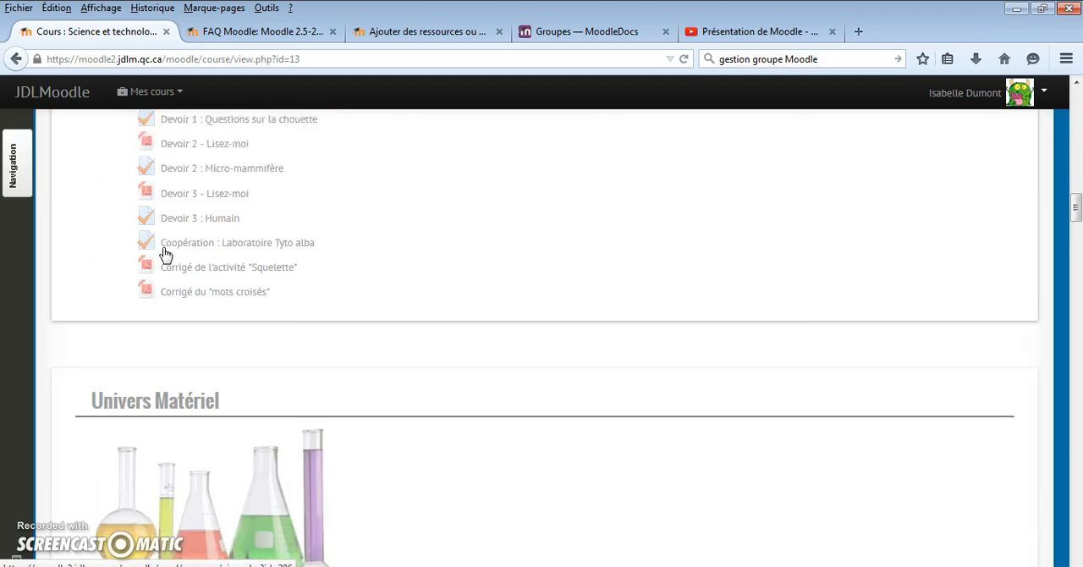
pyautogui.scroll(-9, 165, 254)
pyautogui.scroll(5, 165, 254)
pyautogui.scroll(9, 165, 254)
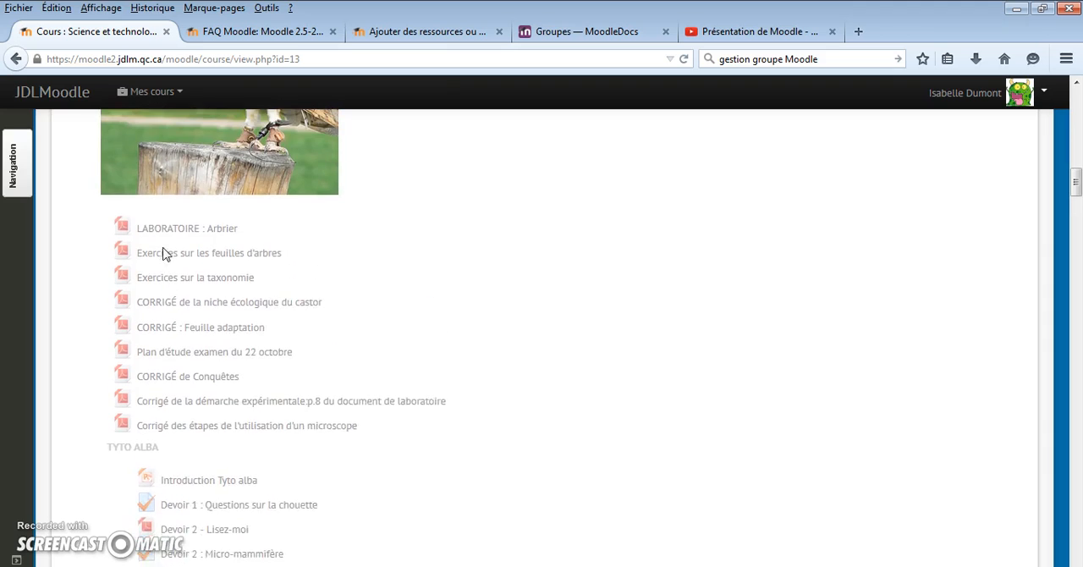
pyautogui.scroll(15, 165, 254)
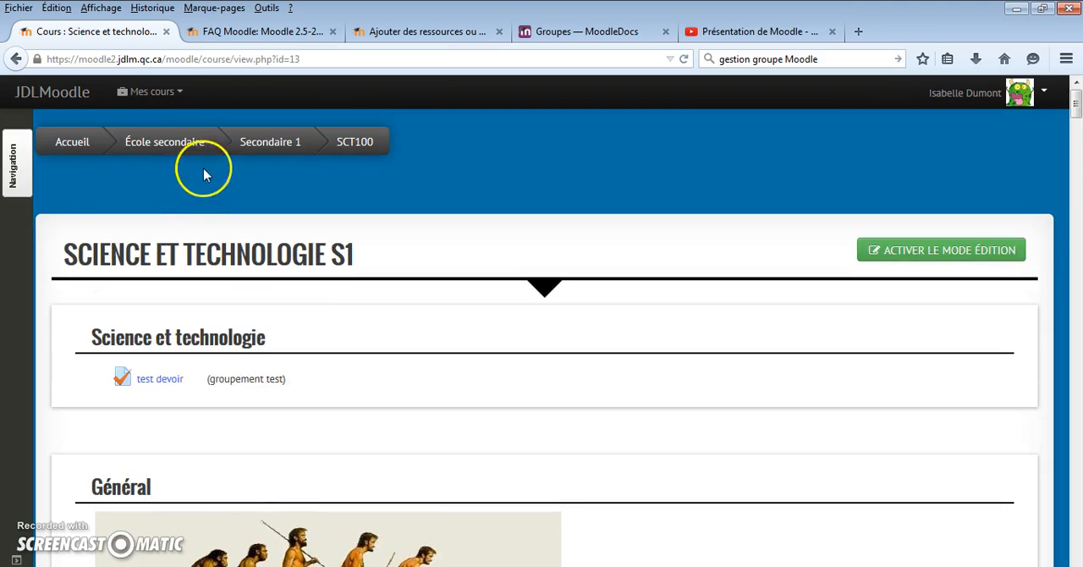
# - Open the teacher's own Science et technologie S1 course (SCT100-A) and look over its empty sections
pyautogui.click(168, 99)
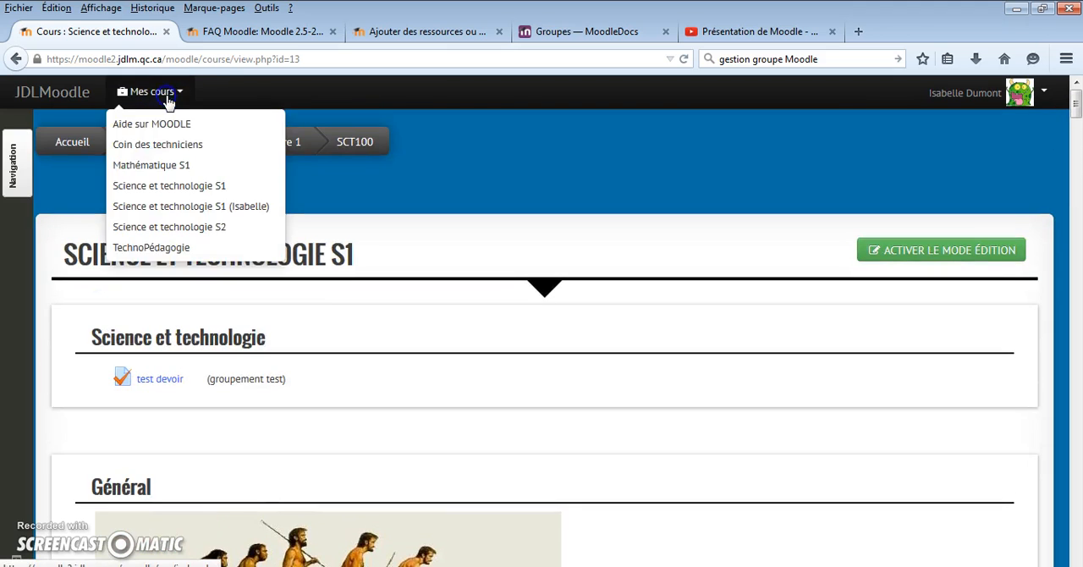
pyautogui.click(189, 205)
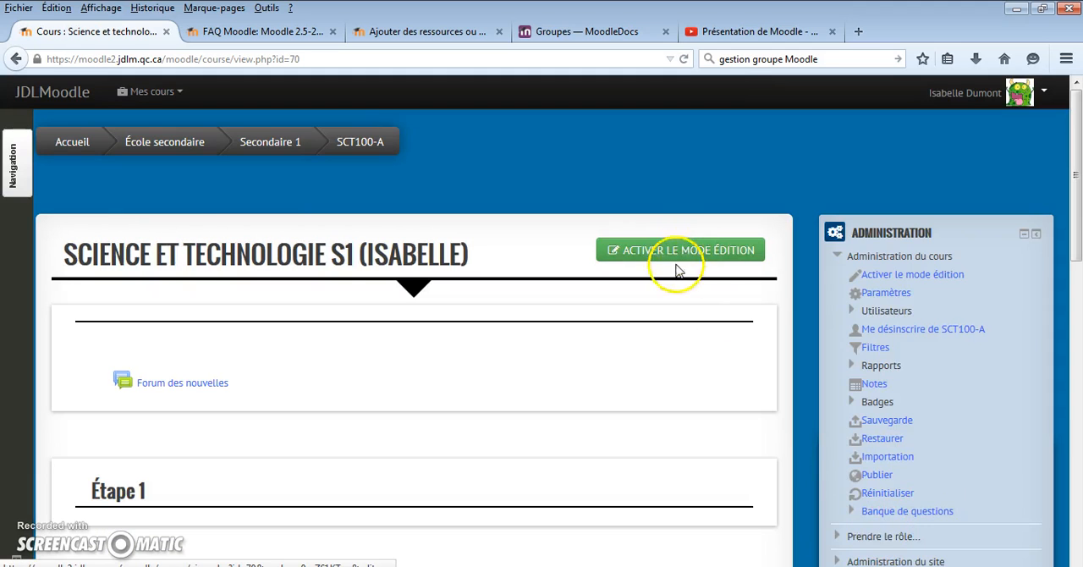
pyautogui.scroll(-2, 674, 273)
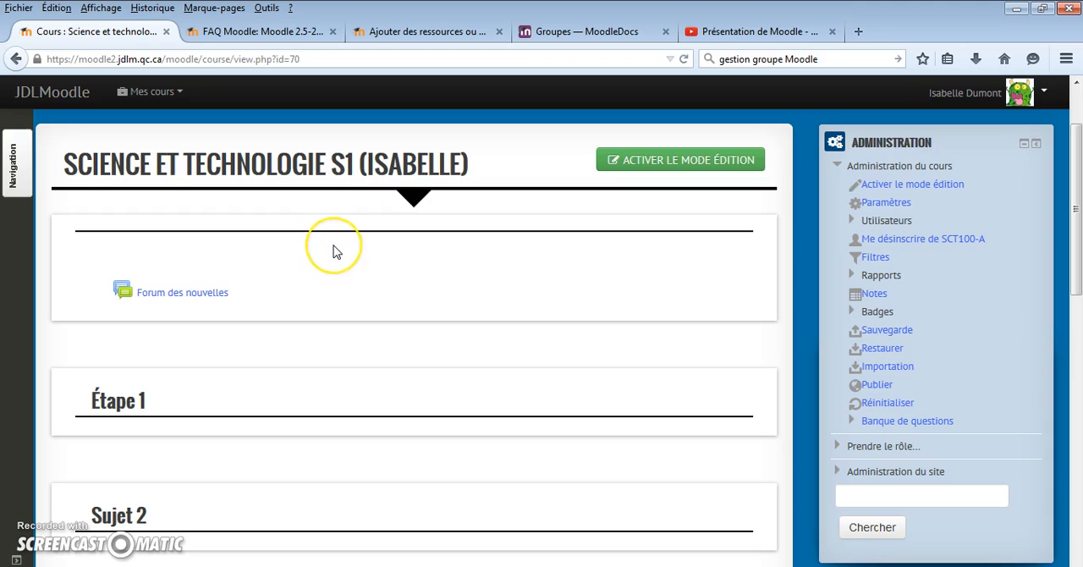
pyautogui.scroll(-2, 335, 251)
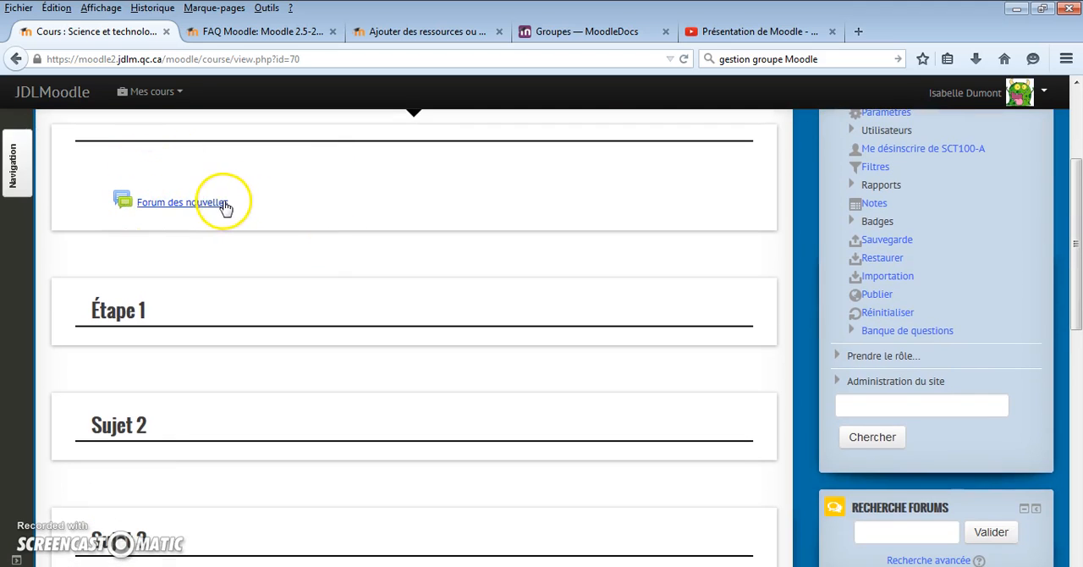
pyautogui.scroll(-2, 142, 311)
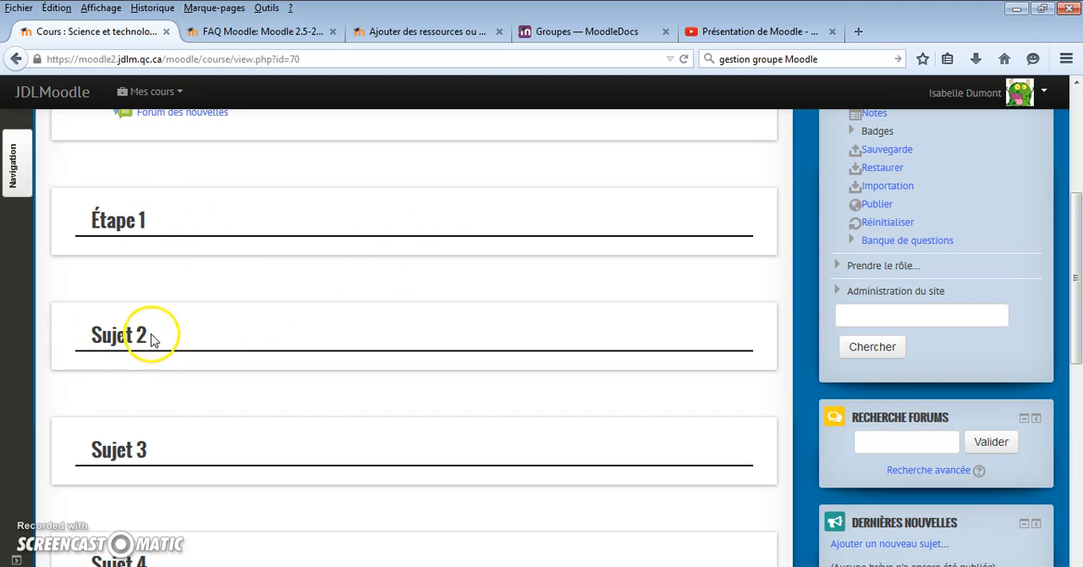
pyautogui.scroll(5, 140, 337)
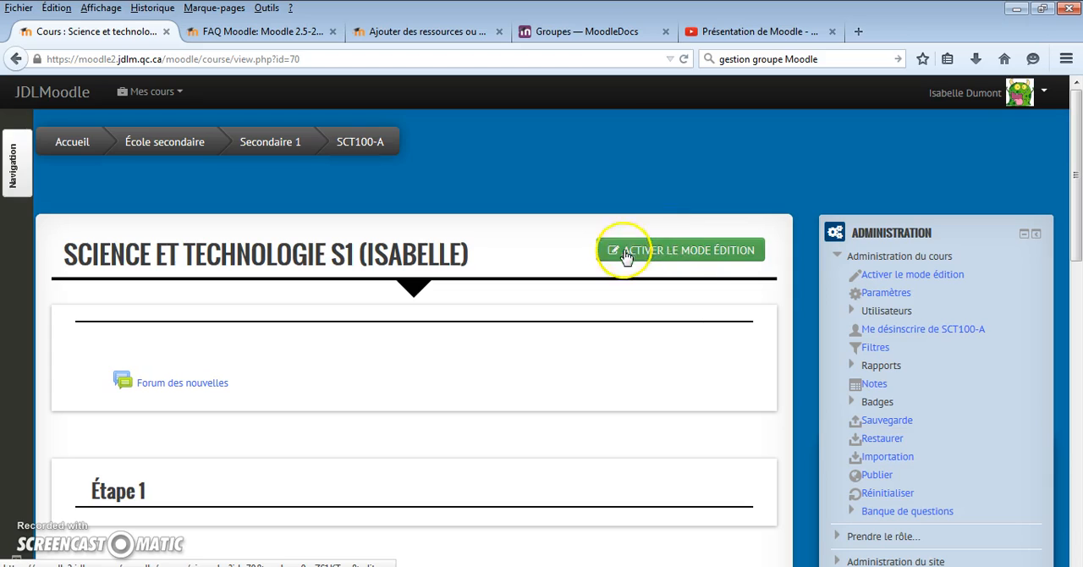
# - Turn on editing mode for the course and enter Science as the name of its first section
pyautogui.click(698, 254)
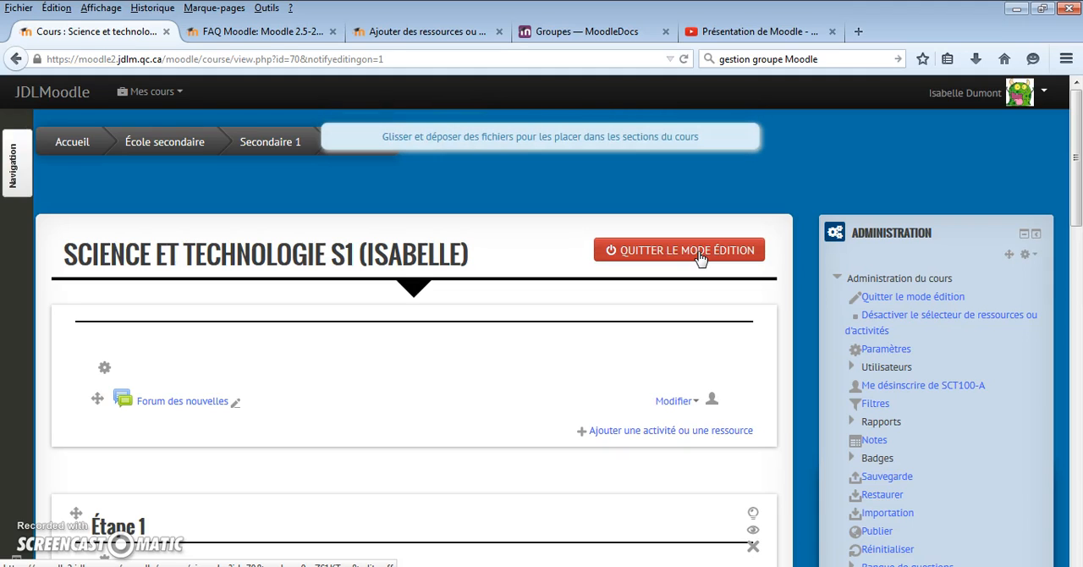
pyautogui.scroll(-2, 698, 254)
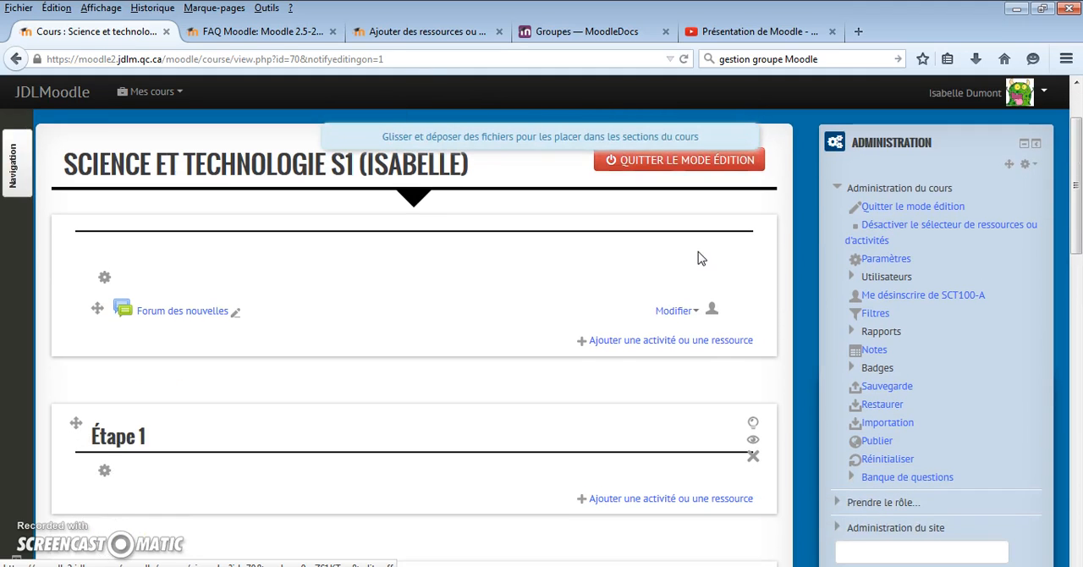
pyautogui.click(104, 280)
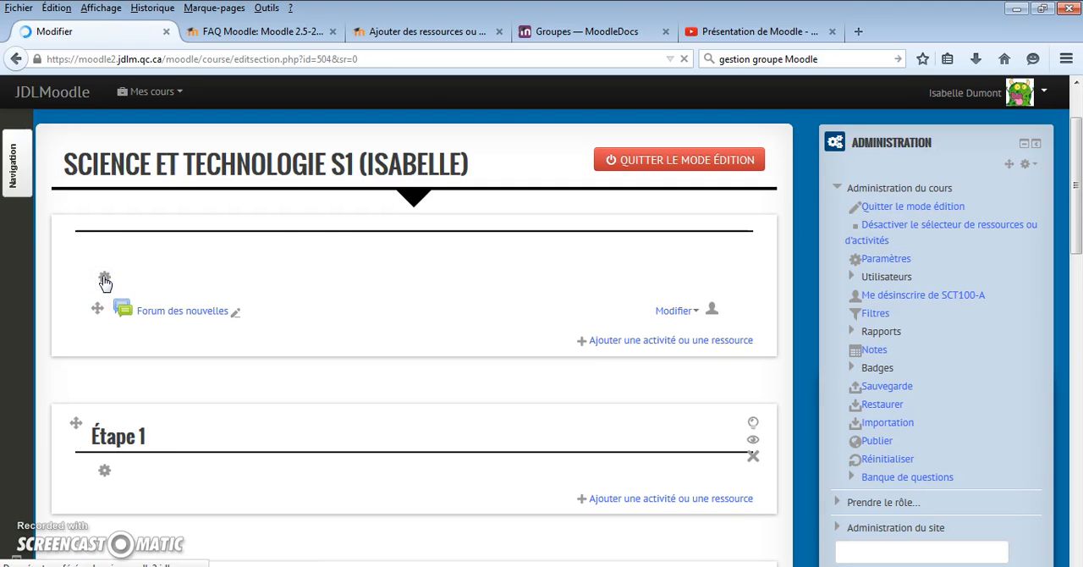
pyautogui.scroll(-3, 261, 312)
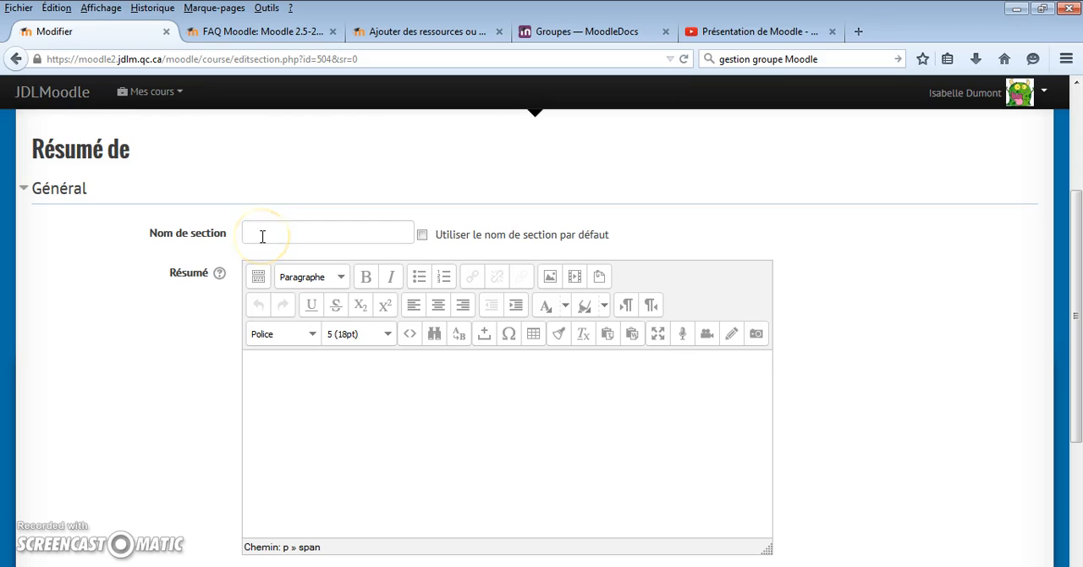
pyautogui.click(263, 233)
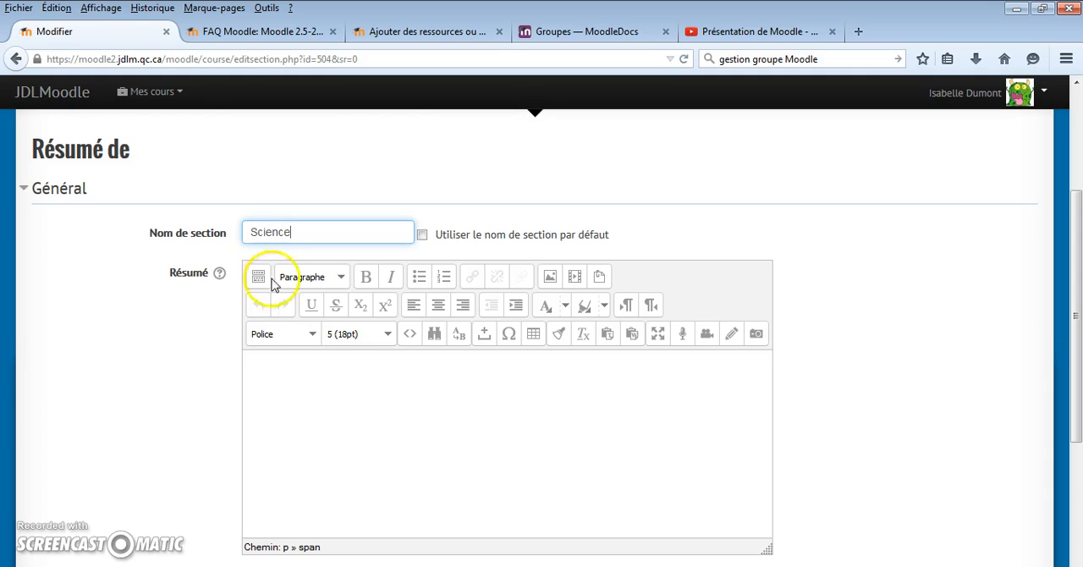
# - Collapse and expand the extra formatting tools of the section's summary editor
pyautogui.click(294, 365)
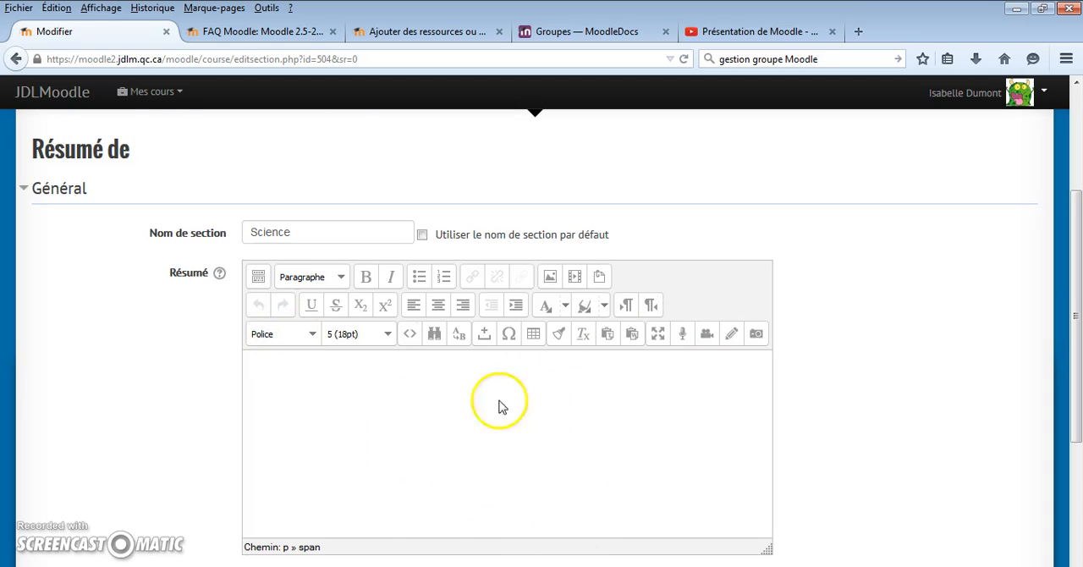
pyautogui.click(259, 277)
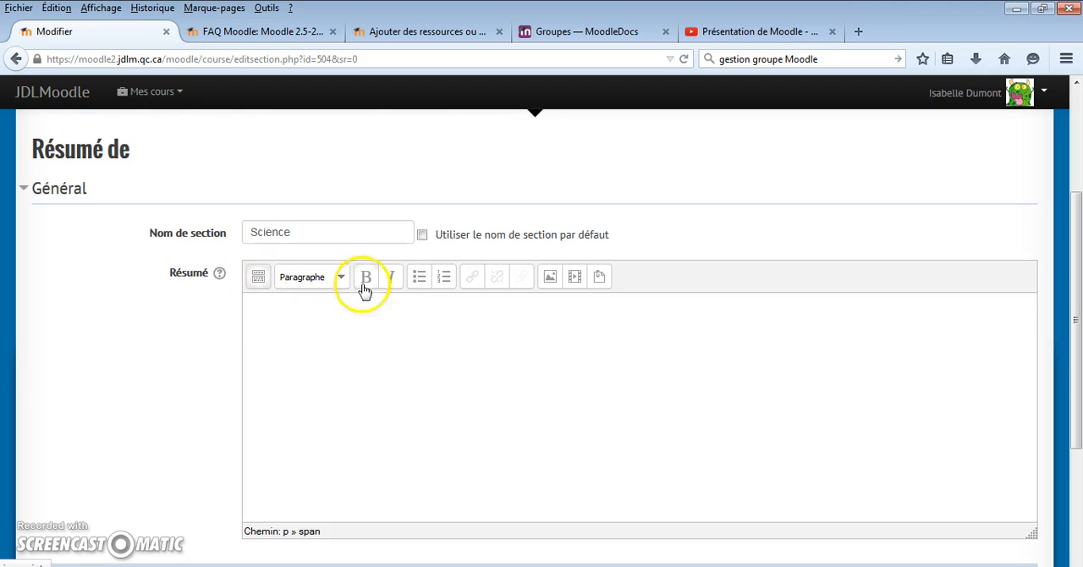
pyautogui.click(259, 280)
pyautogui.click(259, 279)
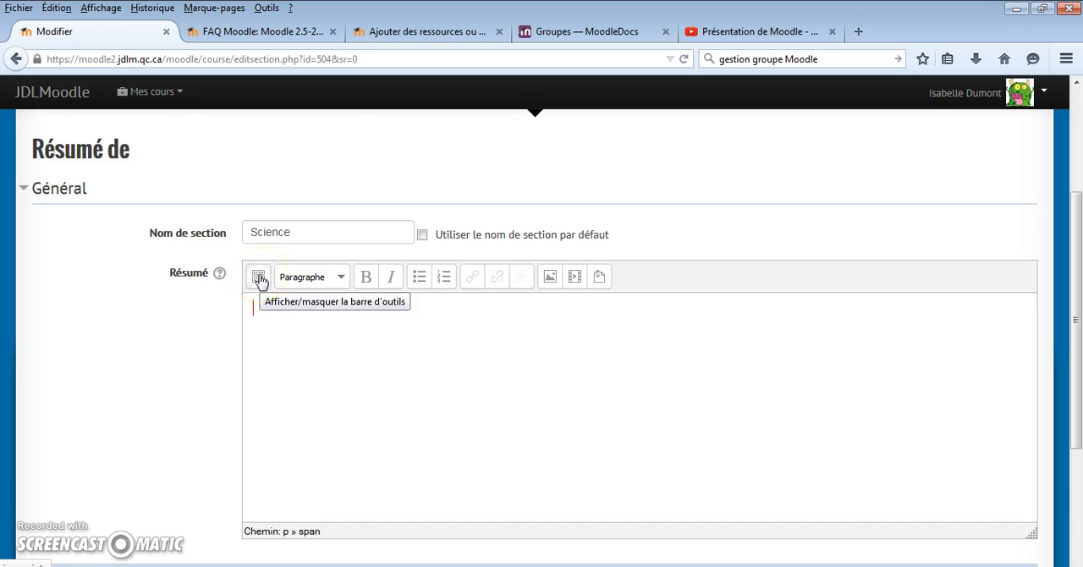
pyautogui.click(259, 279)
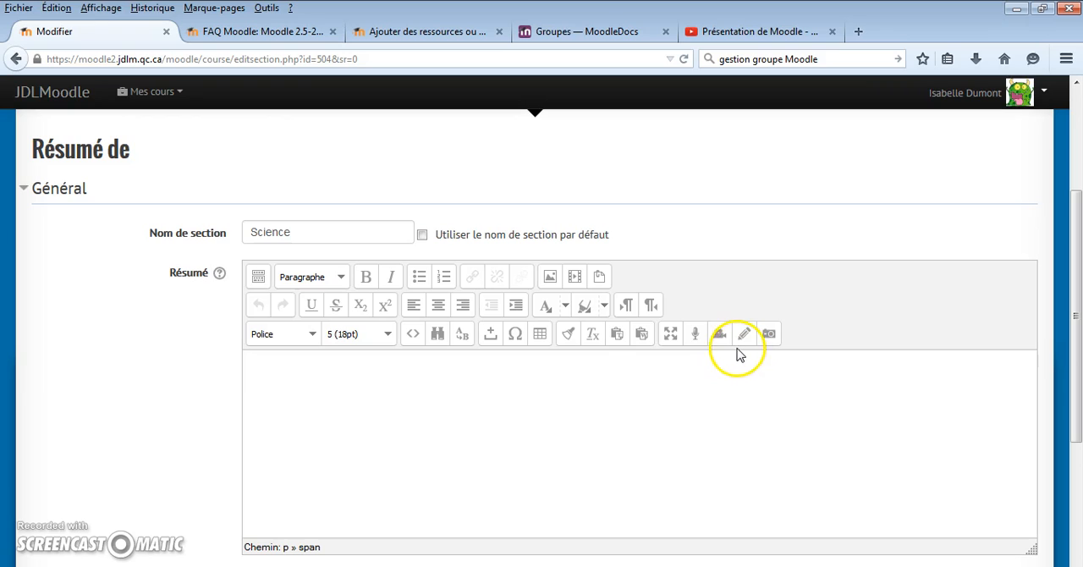
# - Upload the image file Einstein.png for insertion into the section summary
pyautogui.click(550, 279)
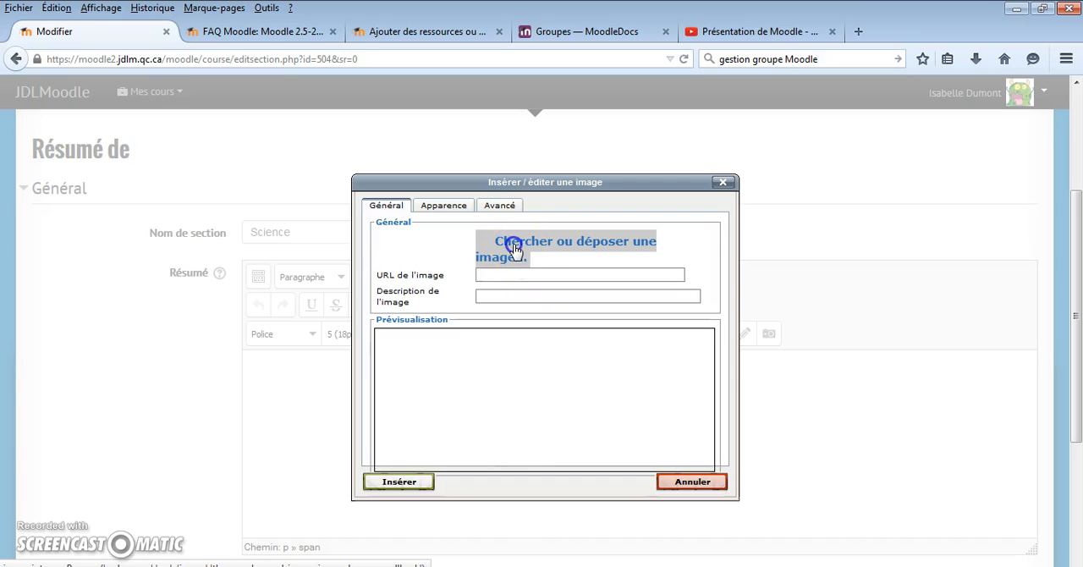
pyautogui.click(514, 248)
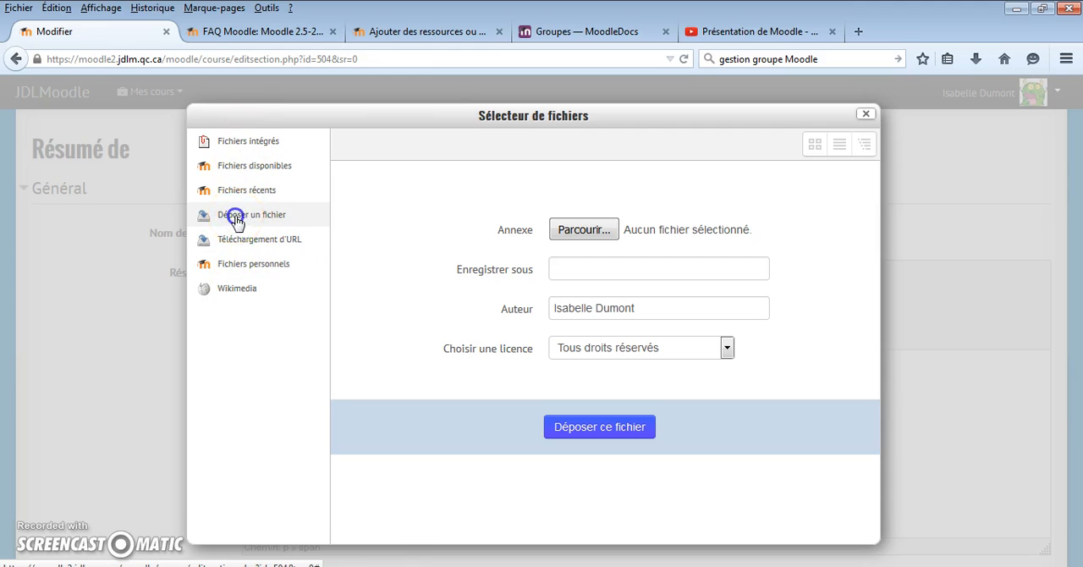
pyautogui.click(576, 230)
pyautogui.moveTo(525, 165); pyautogui.dragTo(530, 230)
pyautogui.doubleClick(462, 240)
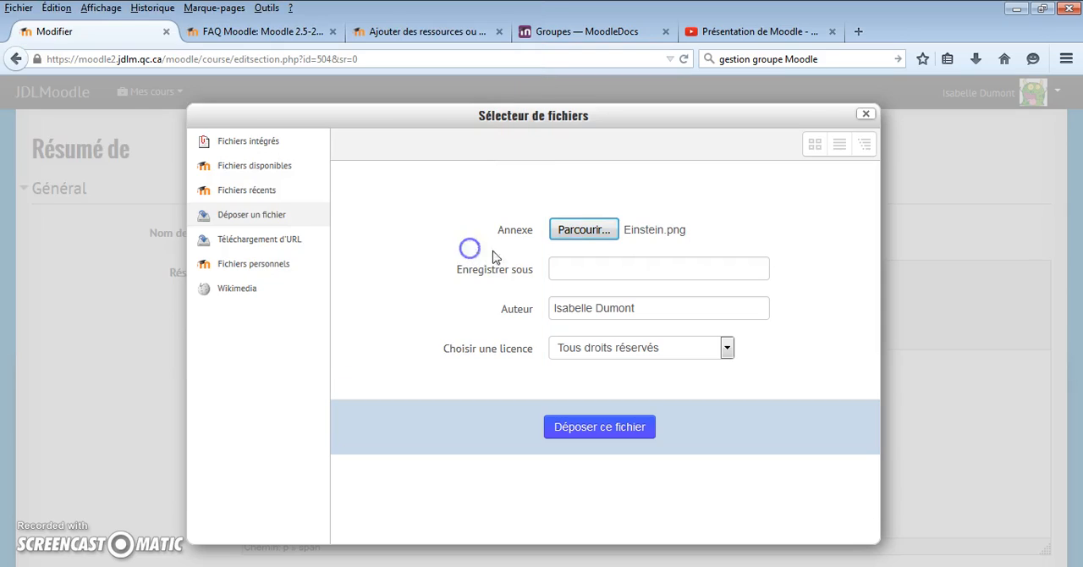
pyautogui.click(592, 269)
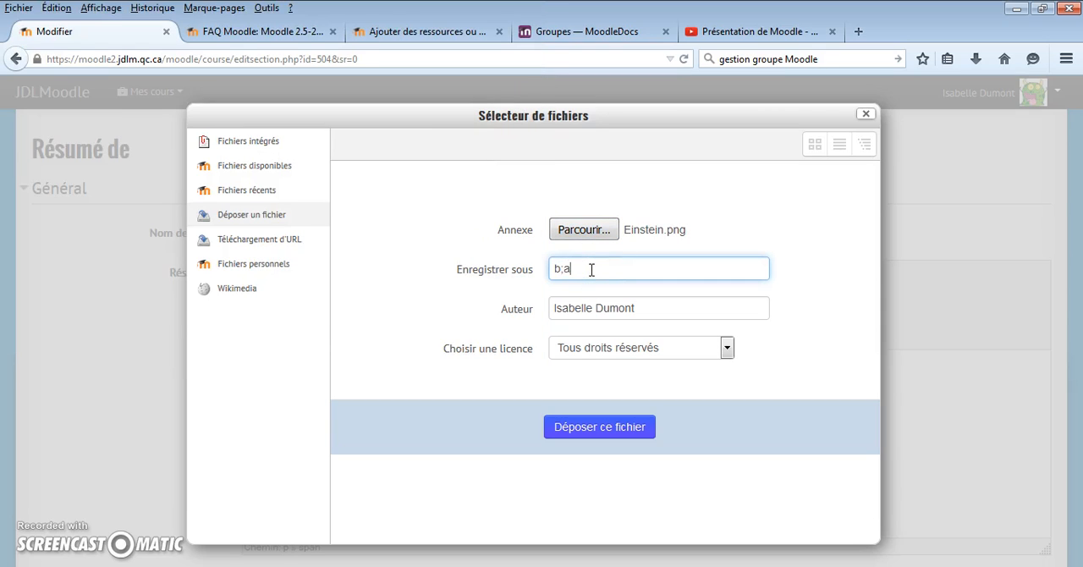
pyautogui.click(565, 268)
pyautogui.click(612, 431)
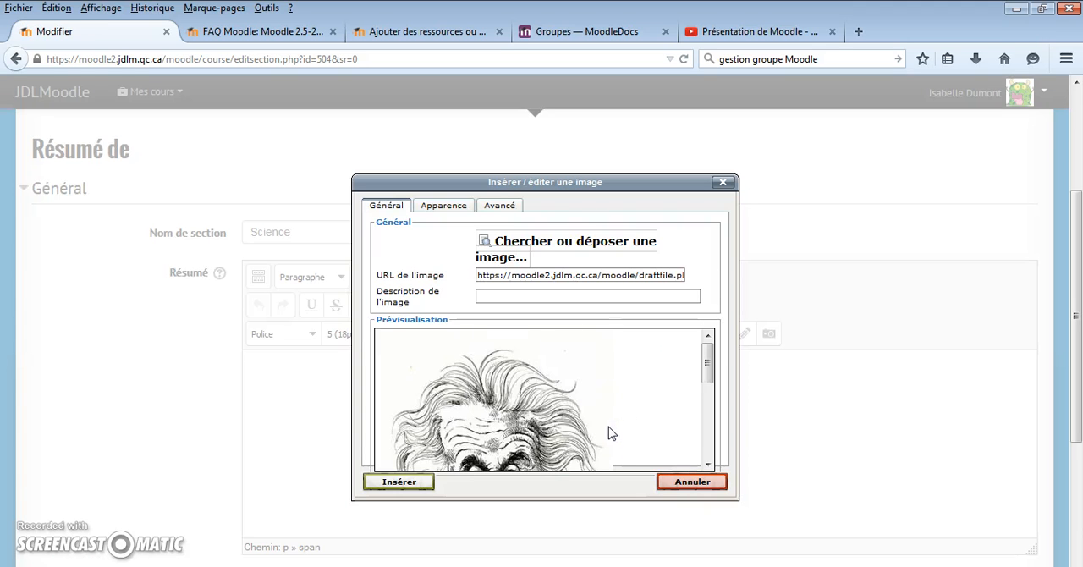
# - Set the Einstein image's height to 200 px with its proportions kept
pyautogui.moveTo(709, 366)
pyautogui.mouseDown()
pyautogui.moveTo(703, 443)
pyautogui.moveTo(701, 359)
pyautogui.mouseUp()
pyautogui.click(442, 206)
pyautogui.moveTo(555, 265); pyautogui.dragTo(480, 261)
pyautogui.write('200')
pyautogui.click(479, 315)
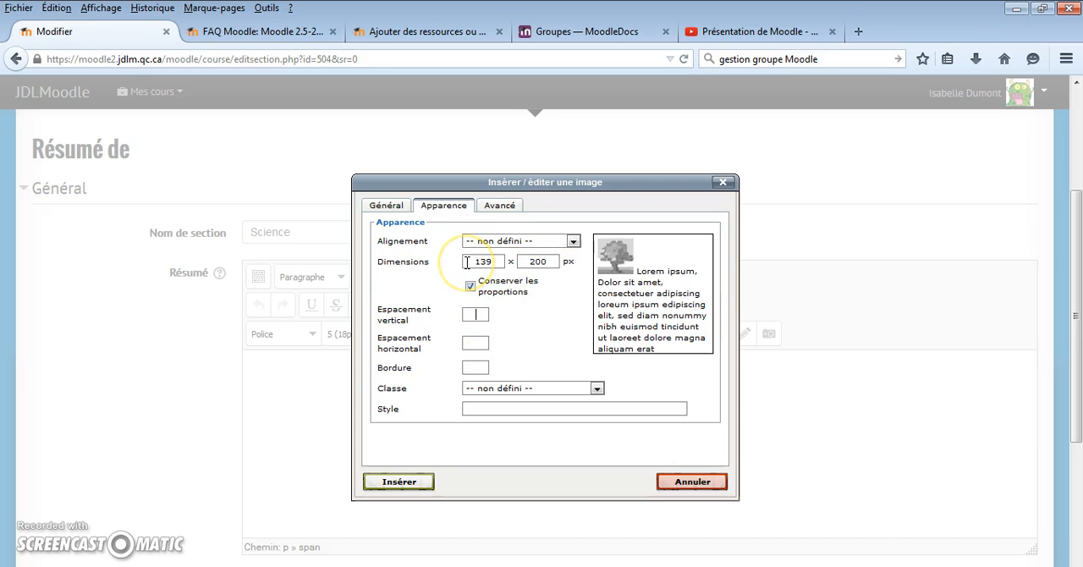
# - Insert the Einstein image into the summary without a description and centre it
pyautogui.click(392, 210)
pyautogui.click(495, 296)
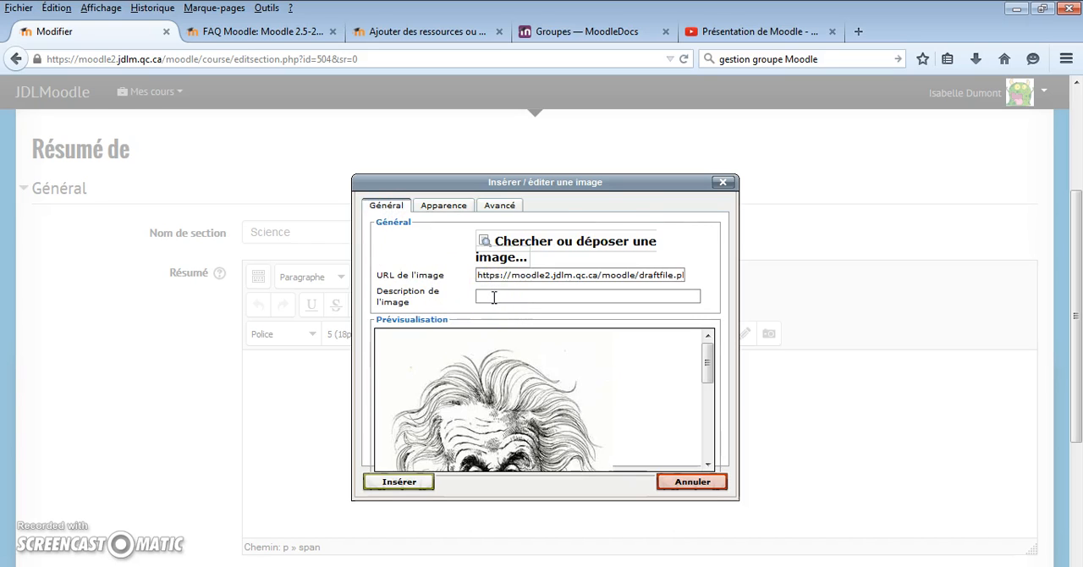
pyautogui.click(412, 484)
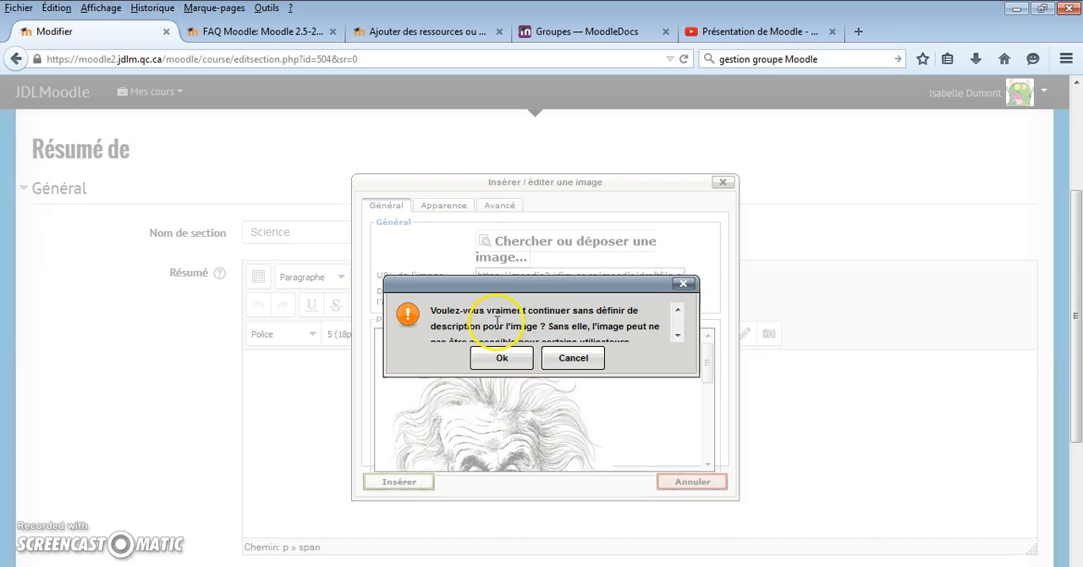
pyautogui.click(499, 360)
pyautogui.click(370, 380)
pyautogui.click(300, 442)
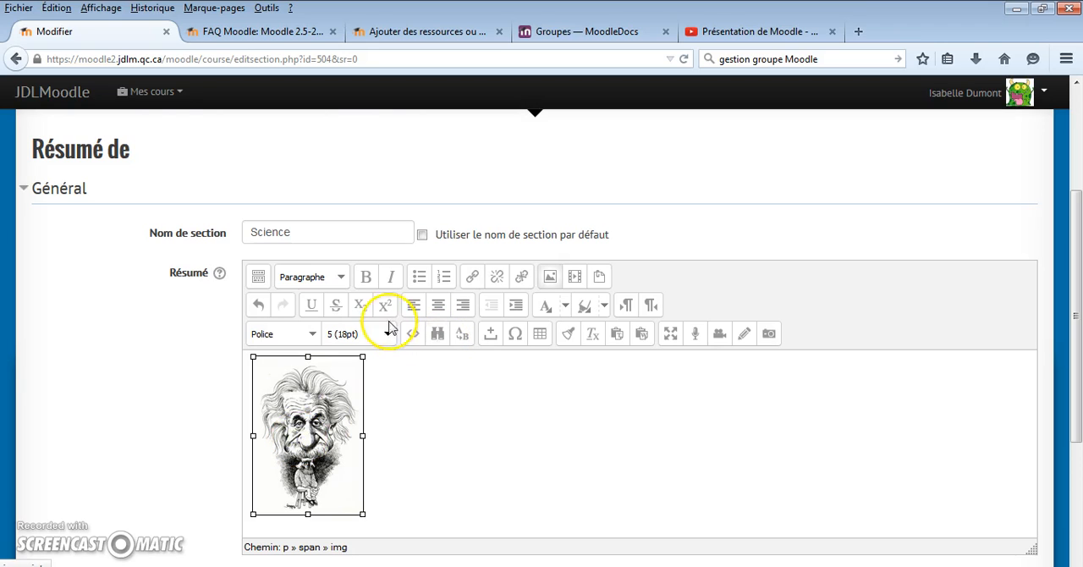
pyautogui.click(438, 306)
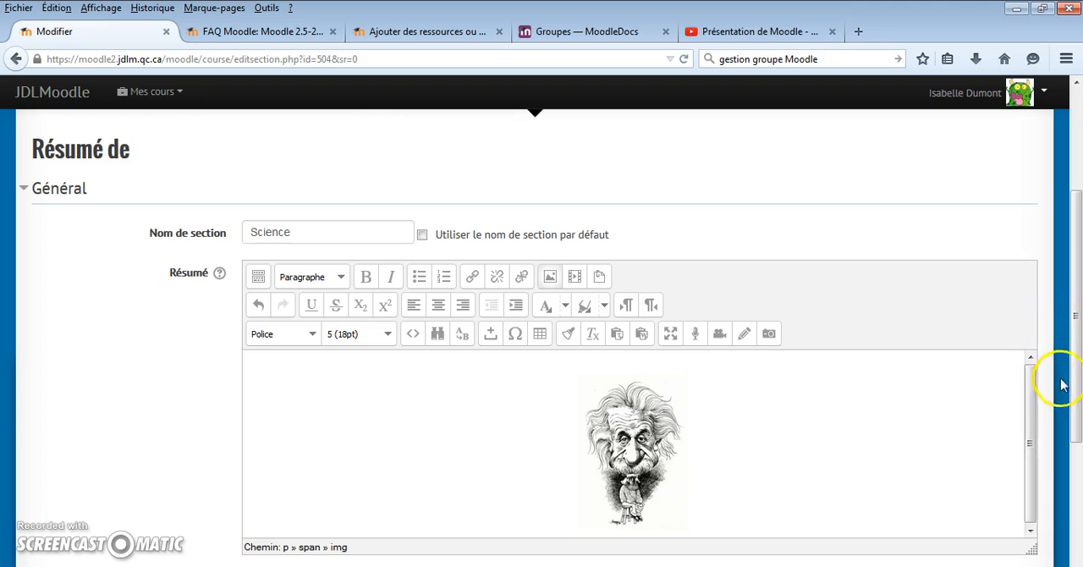
# - Save the Science section's changes and review the section on the course page
pyautogui.scroll(-4, 1062, 385)
pyautogui.click(368, 442)
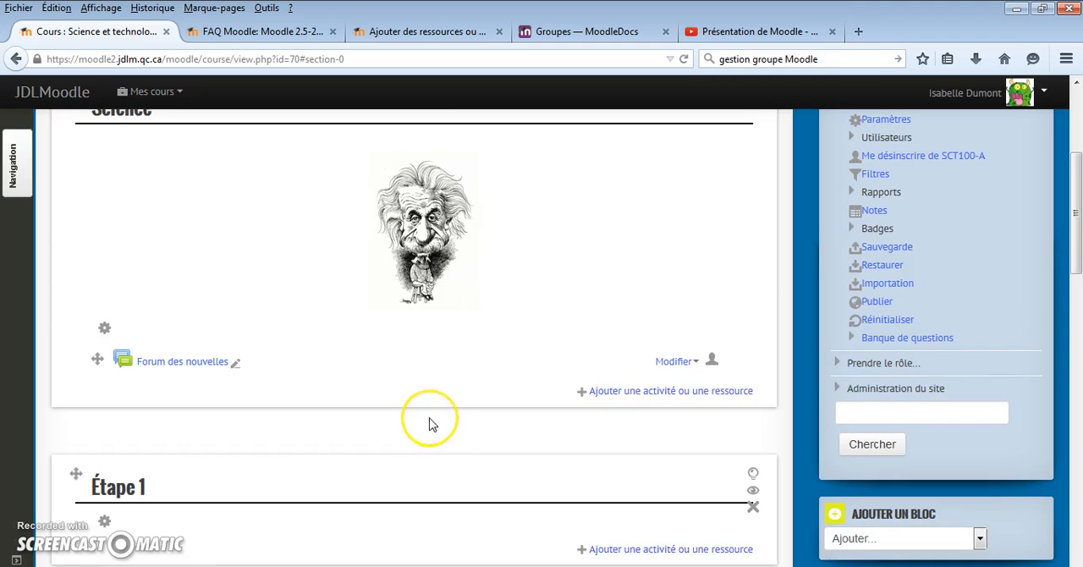
pyautogui.scroll(3, 432, 423)
pyautogui.scroll(-2, 430, 423)
pyautogui.scroll(2, 430, 420)
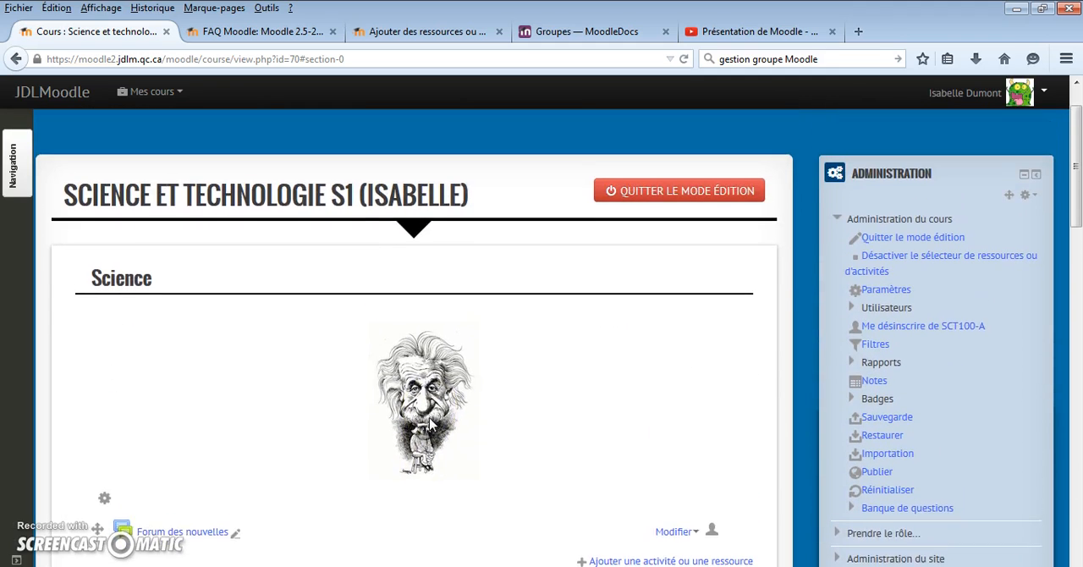
# - Delete the Forum des nouvelles activity from the Science section and confirm the deletion
pyautogui.scroll(-3, 321, 376)
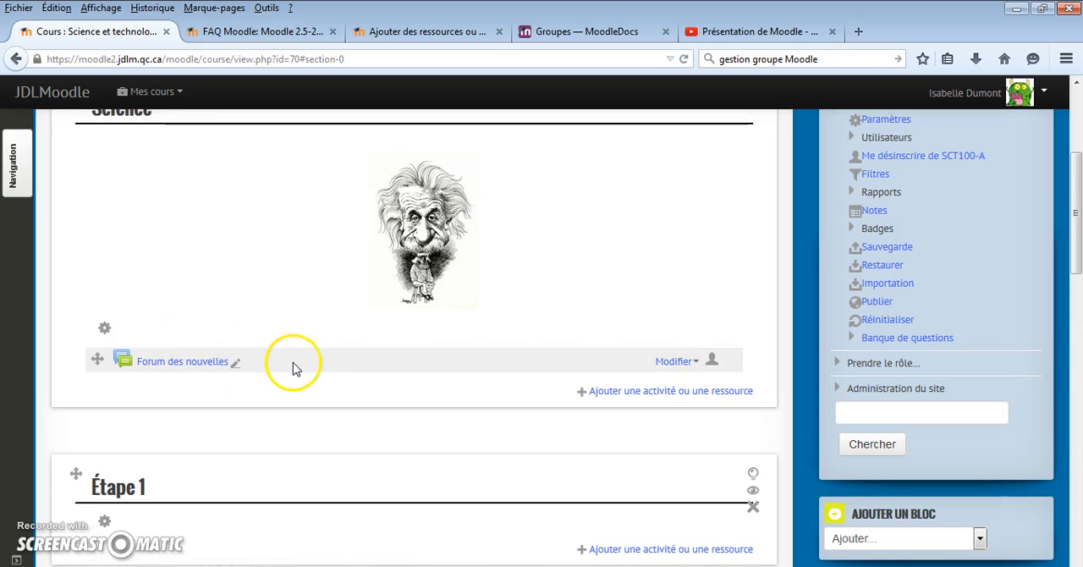
pyautogui.click(701, 366)
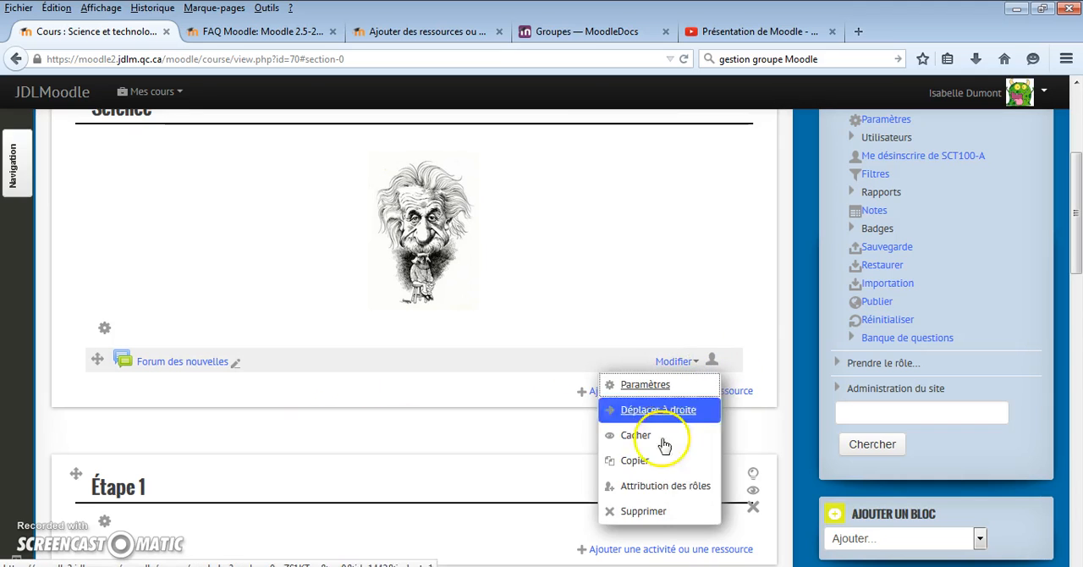
pyautogui.click(626, 507)
pyautogui.click(503, 393)
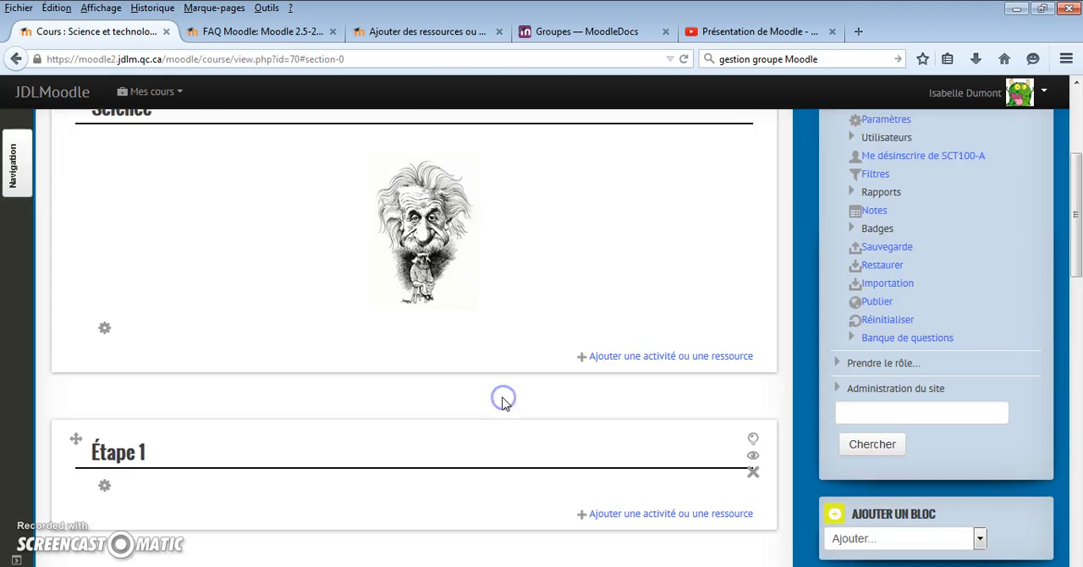
pyautogui.scroll(2, 502, 403)
# - Replace the default name of the Sujet 2 section with "Étape 2" and save the changes
pyautogui.scroll(-6, 502, 403)
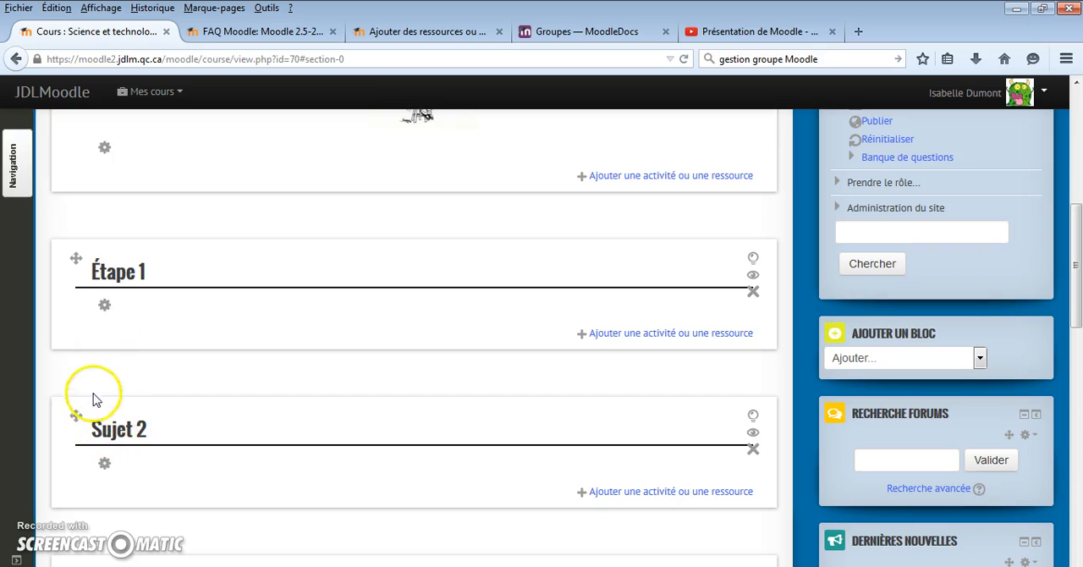
pyautogui.click(105, 466)
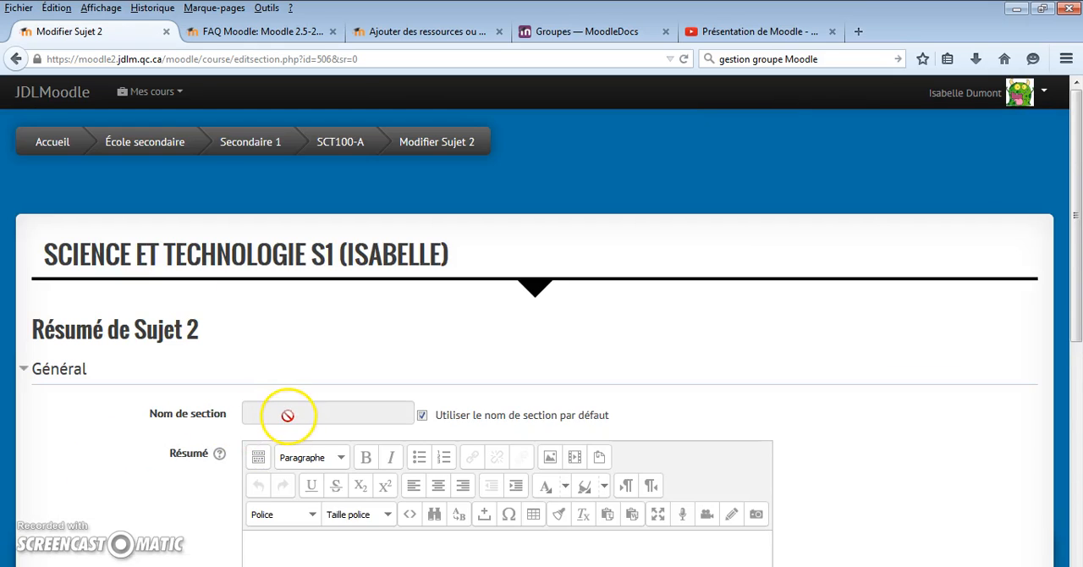
pyautogui.scroll(-4, 296, 364)
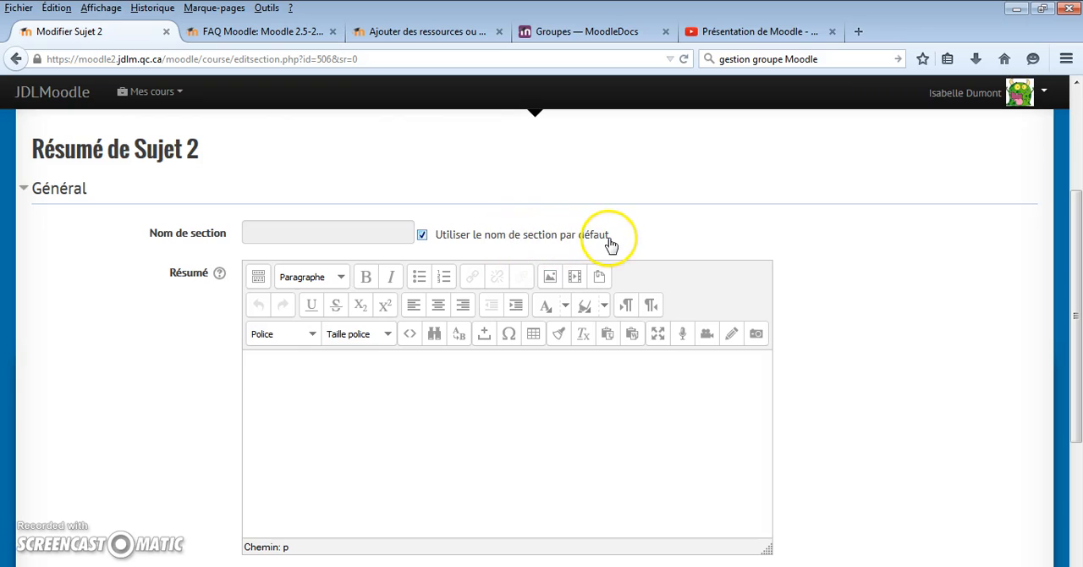
pyautogui.click(421, 234)
pyautogui.click(273, 231)
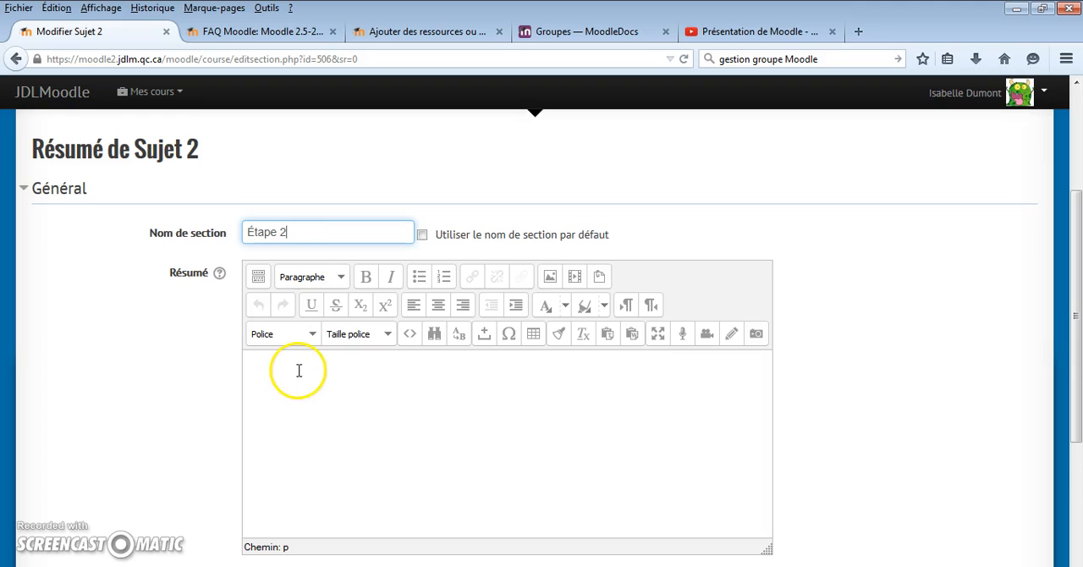
pyautogui.scroll(-2, 299, 370)
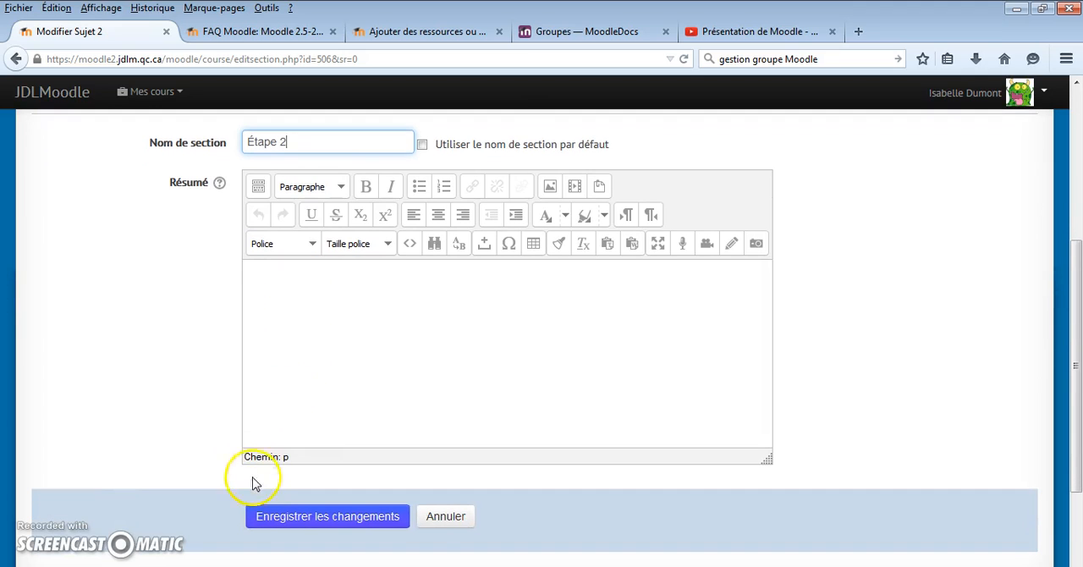
pyautogui.click(268, 516)
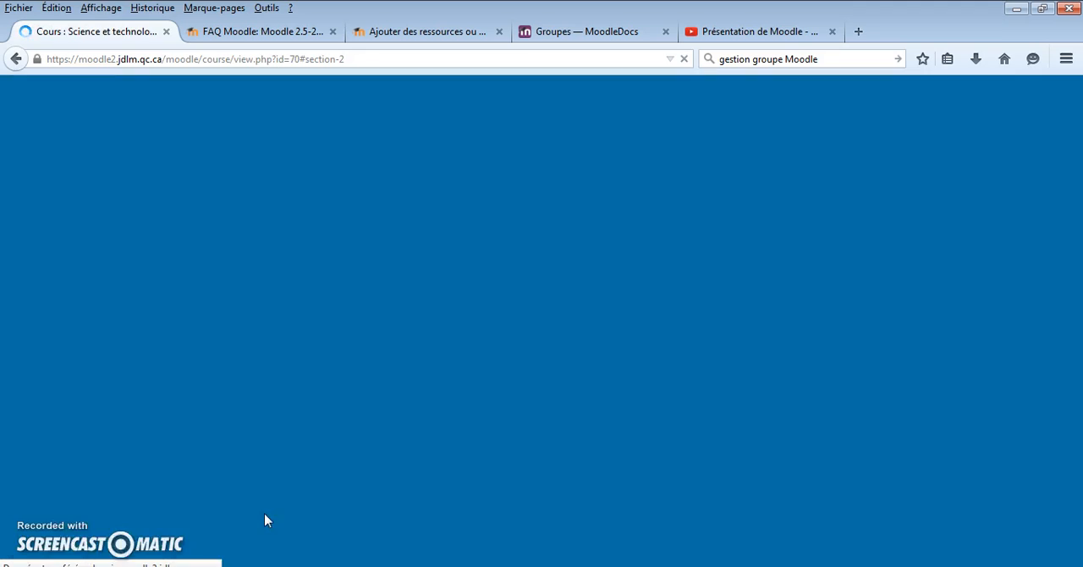
pyautogui.scroll(8, 135, 279)
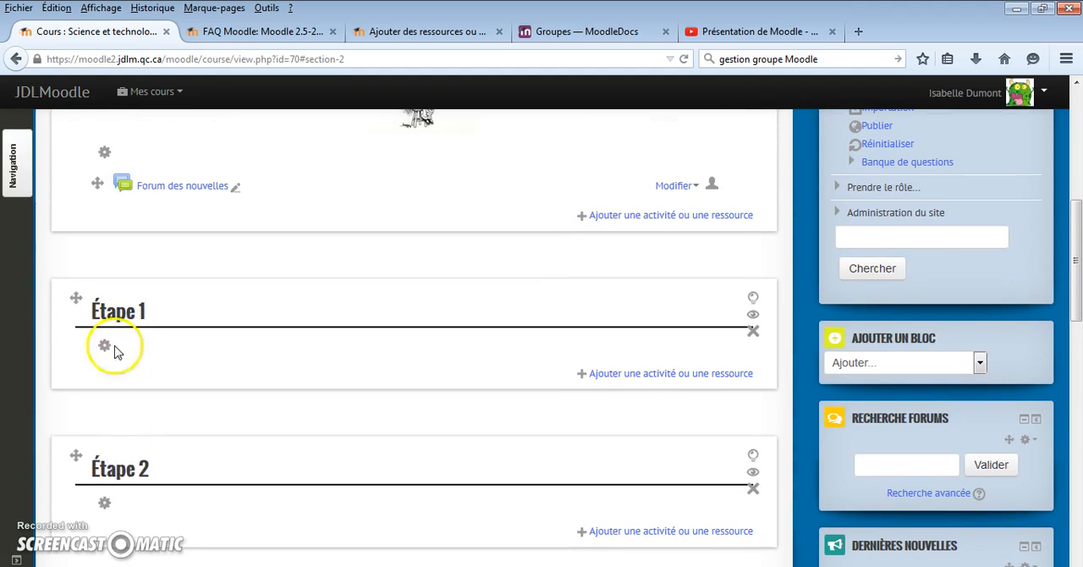
# - Open the activity and resource chooser for Étape 1 and examine the descriptions of Atelier, Devoir and Test
pyautogui.scroll(-2, 135, 457)
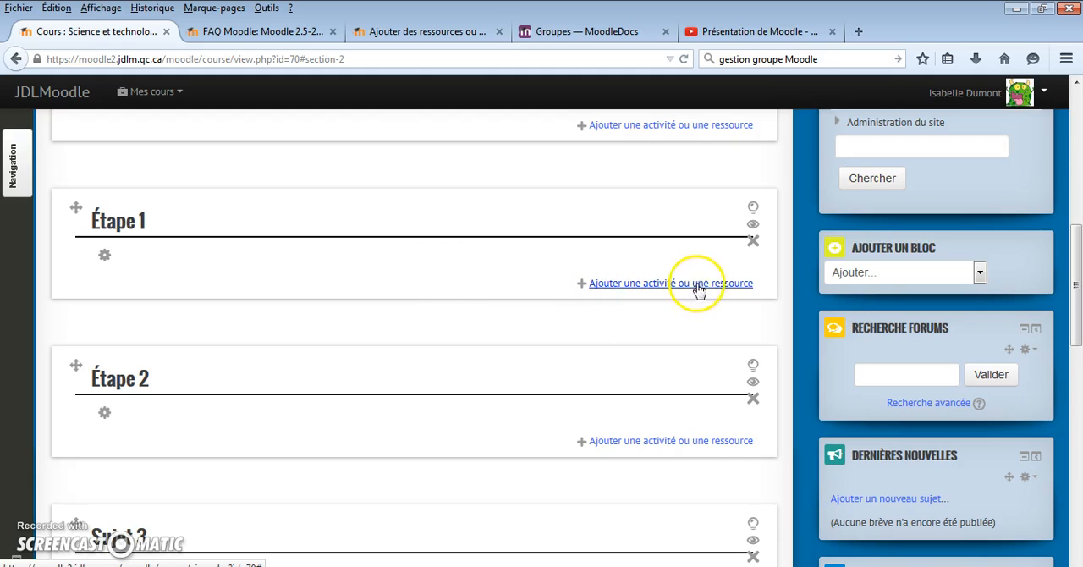
pyautogui.click(632, 284)
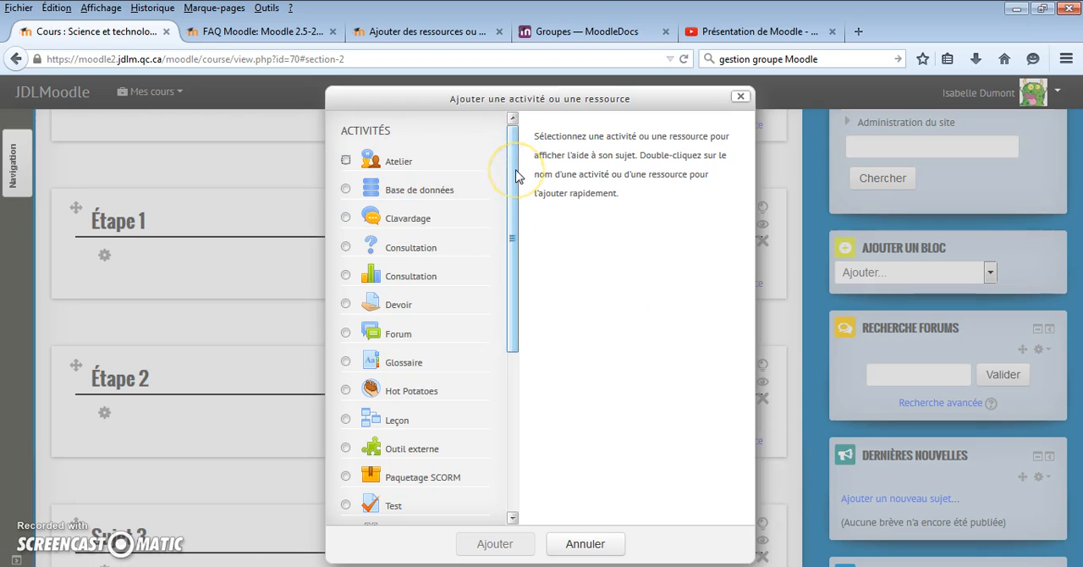
pyautogui.click(346, 161)
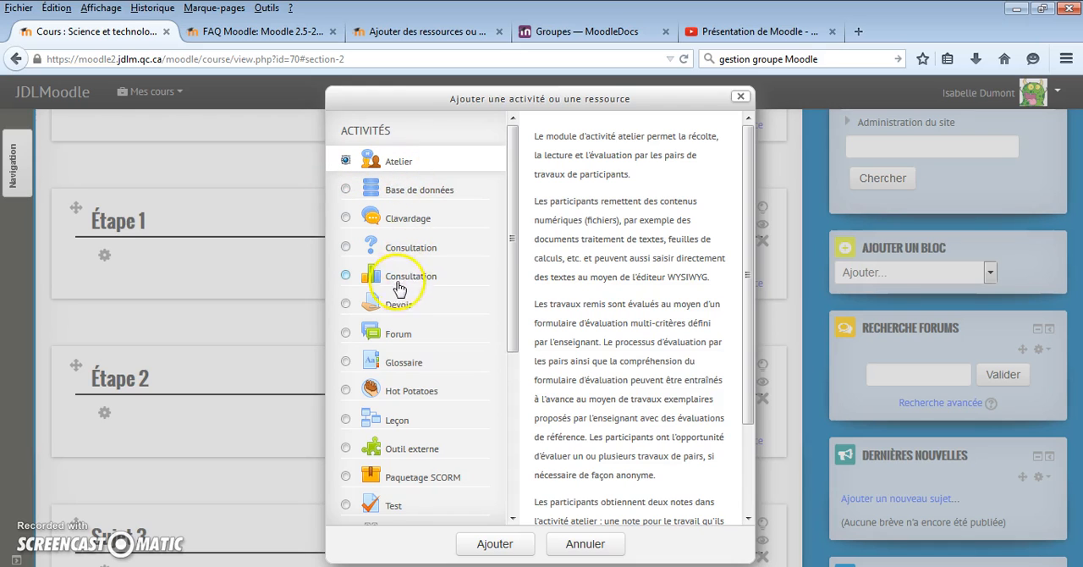
pyautogui.click(347, 305)
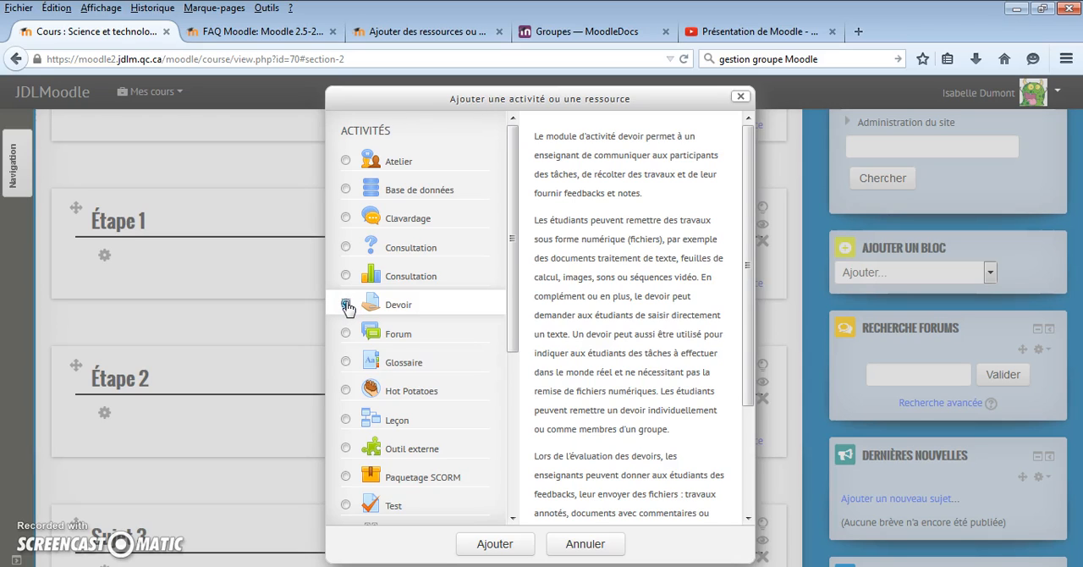
pyautogui.click(391, 303)
pyautogui.moveTo(511, 328); pyautogui.dragTo(508, 382)
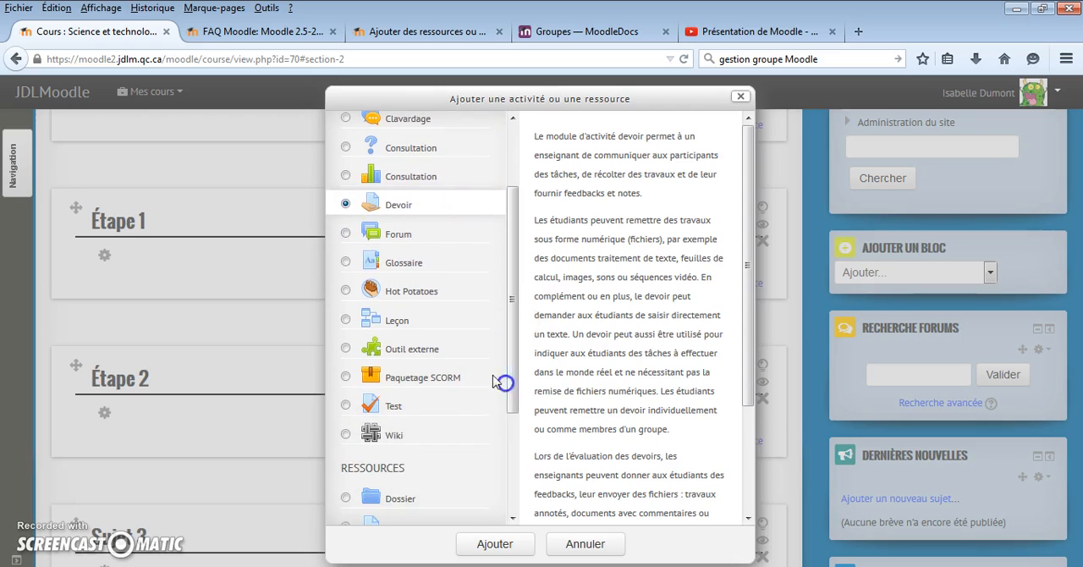
pyautogui.click(346, 407)
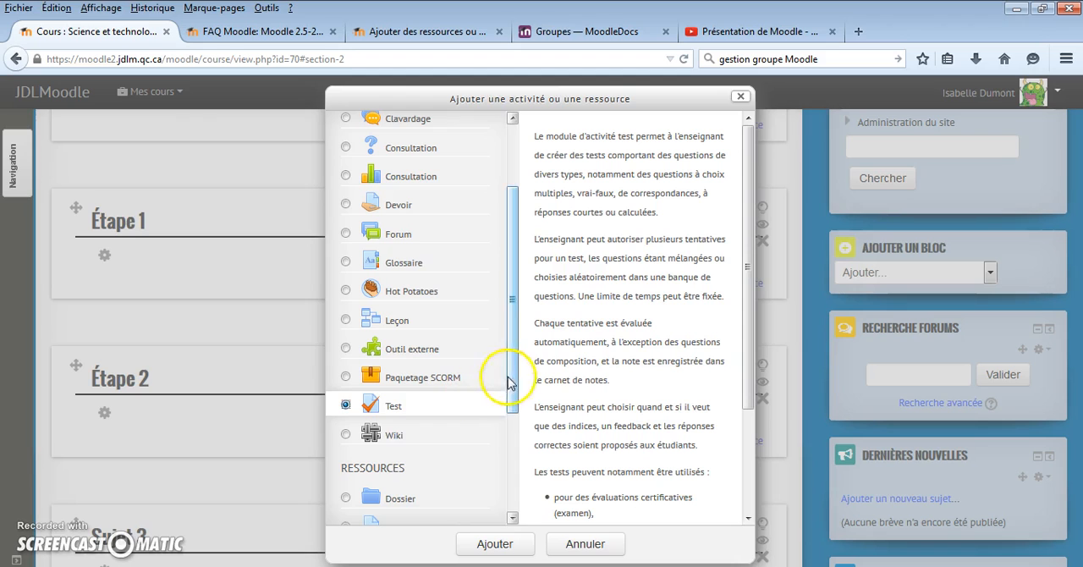
pyautogui.scroll(-1, 510, 381)
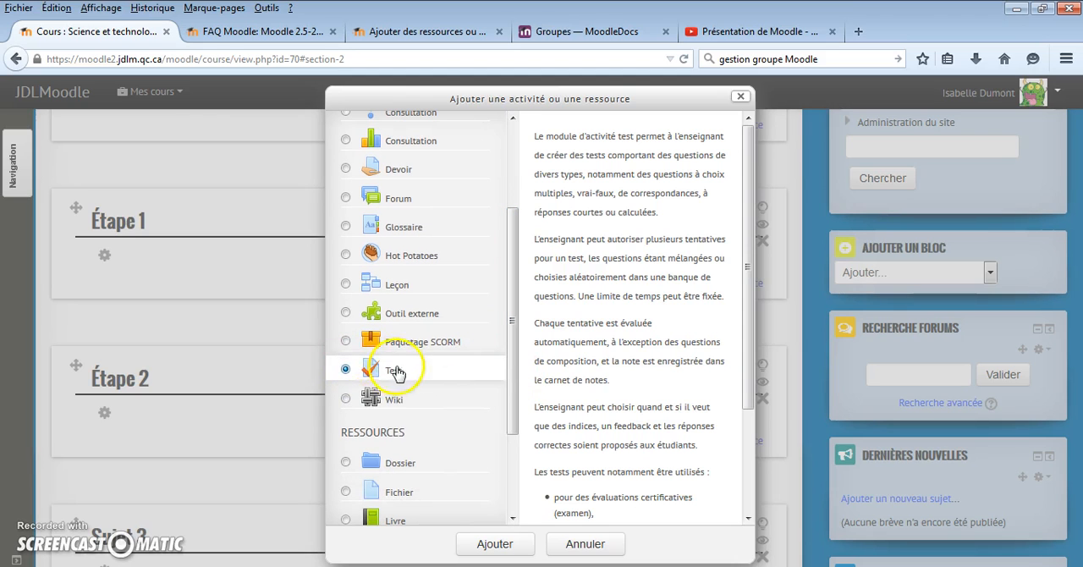
# - Add a Fichier resource to Étape 1 and name it "Document de laboratoire"
pyautogui.moveTo(511, 369); pyautogui.dragTo(512, 463)
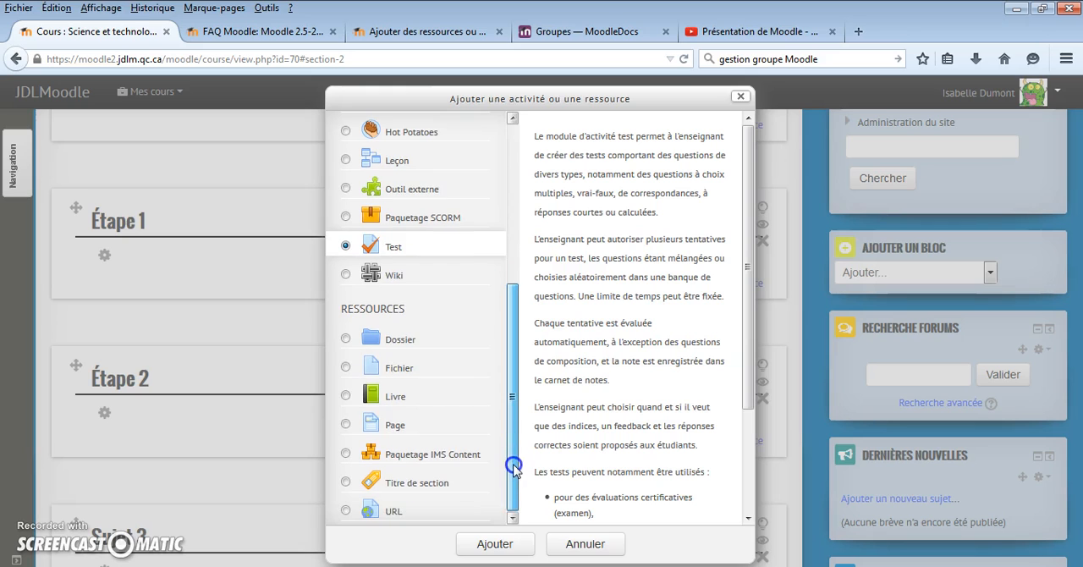
pyautogui.click(346, 368)
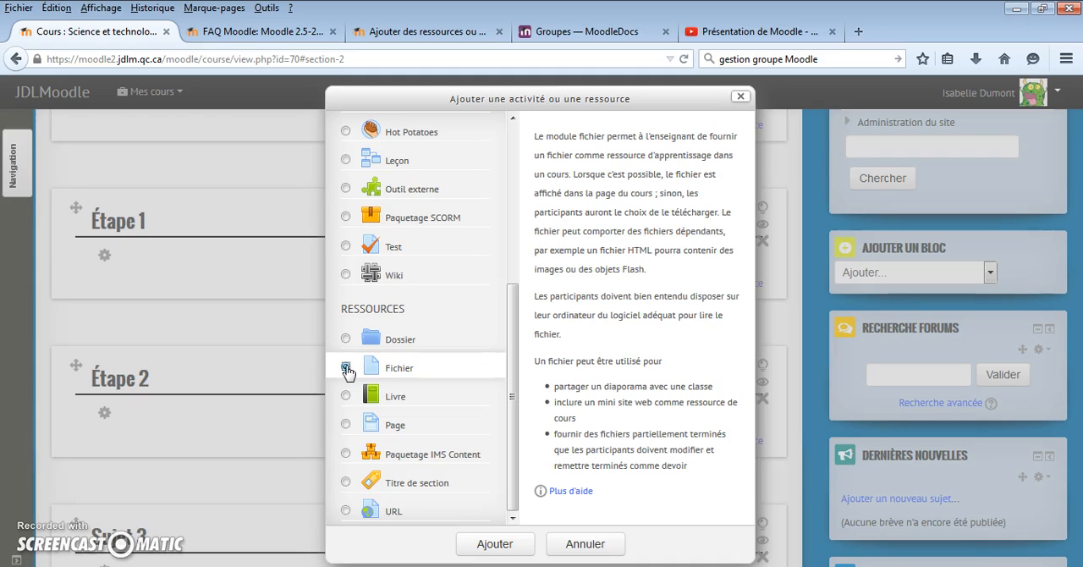
pyautogui.click(494, 546)
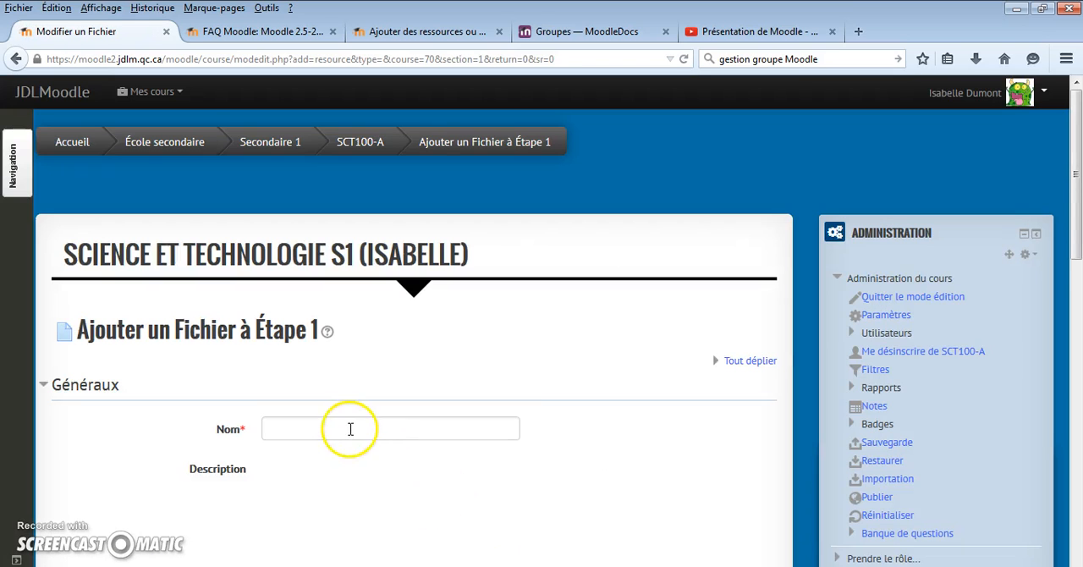
pyautogui.click(350, 429)
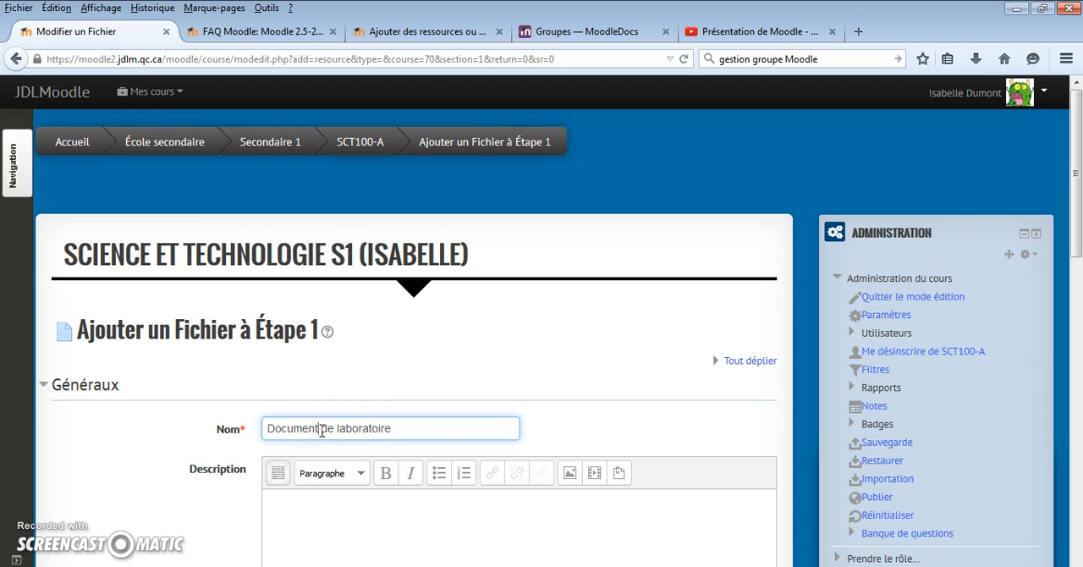
# - Reduce the browser window at the resource's file area and place a file explorer window showing the Bureau folder beside it
pyautogui.scroll(-3, 290, 367)
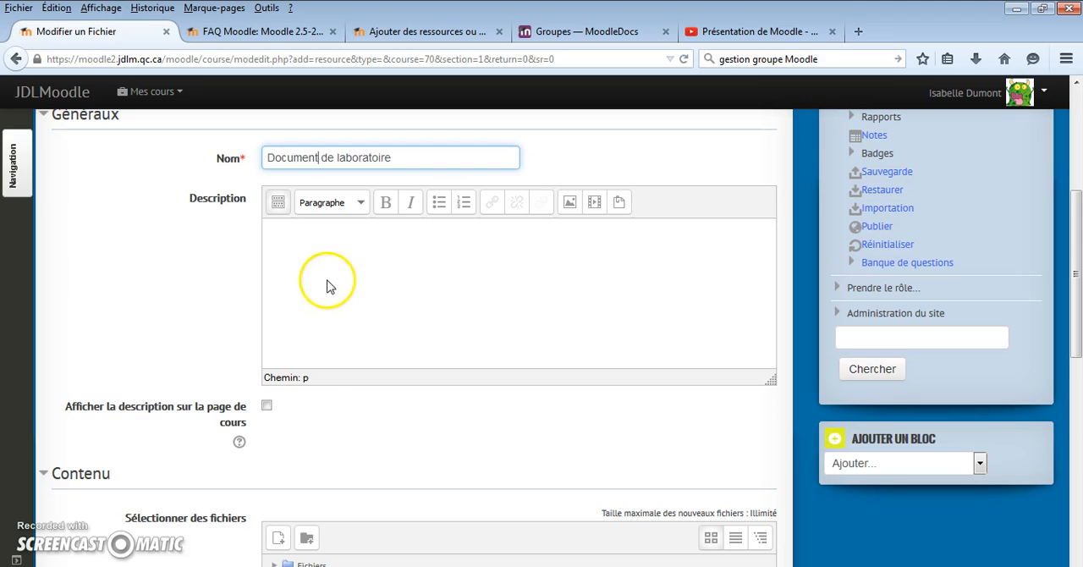
pyautogui.scroll(-3, 491, 331)
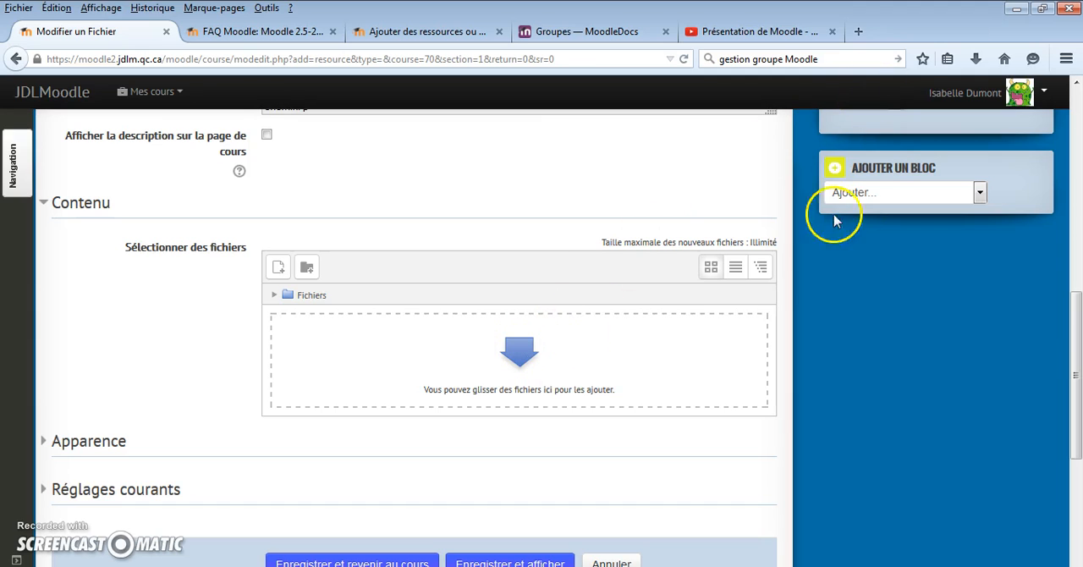
pyautogui.scroll(-1, 683, 256)
pyautogui.click(1042, 8)
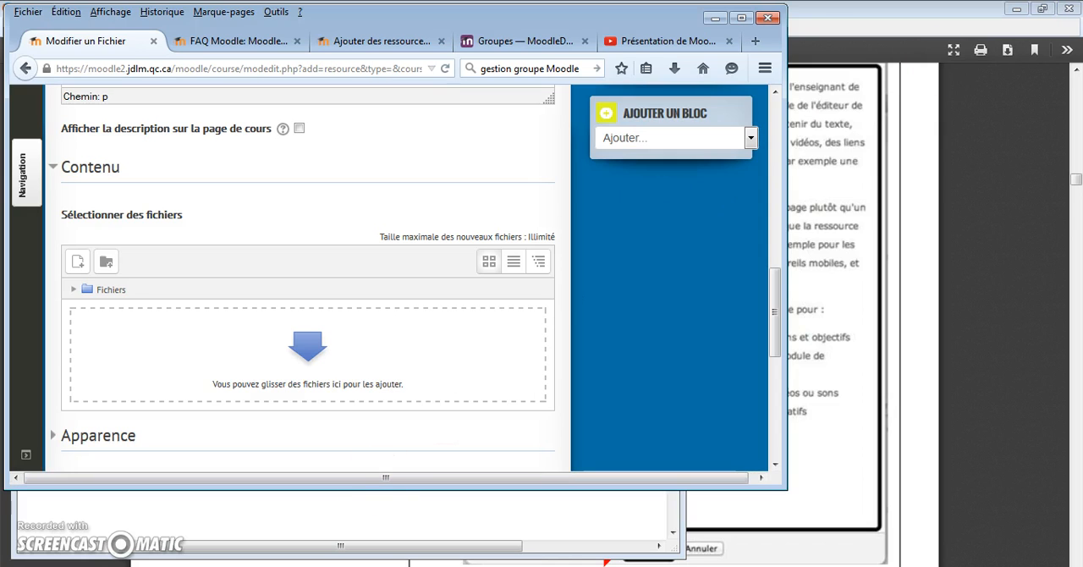
pyautogui.press('super+e')
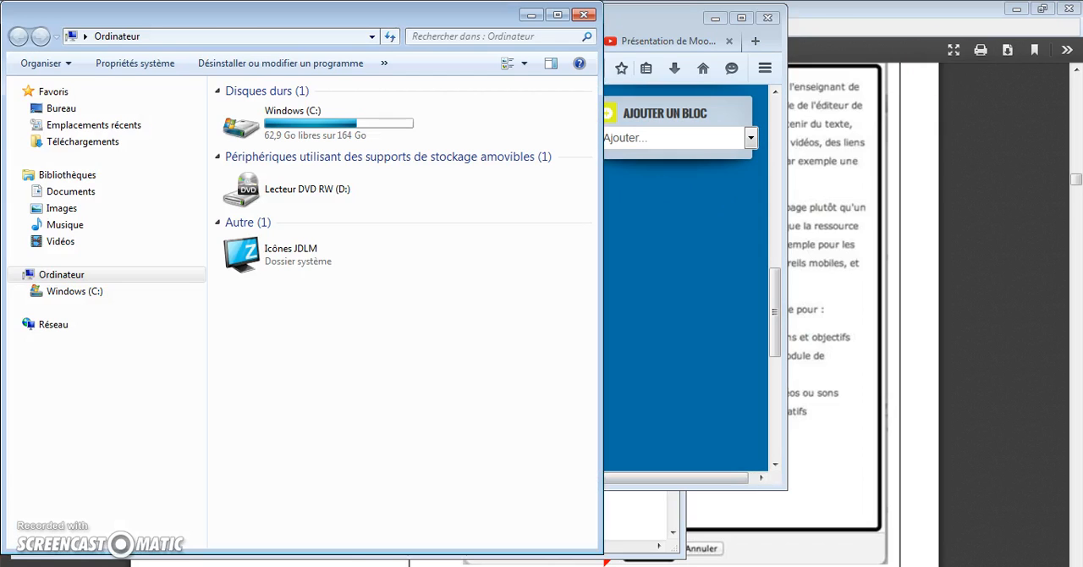
pyautogui.moveTo(537, 19); pyautogui.dragTo(724, 31)
pyautogui.click(518, 127)
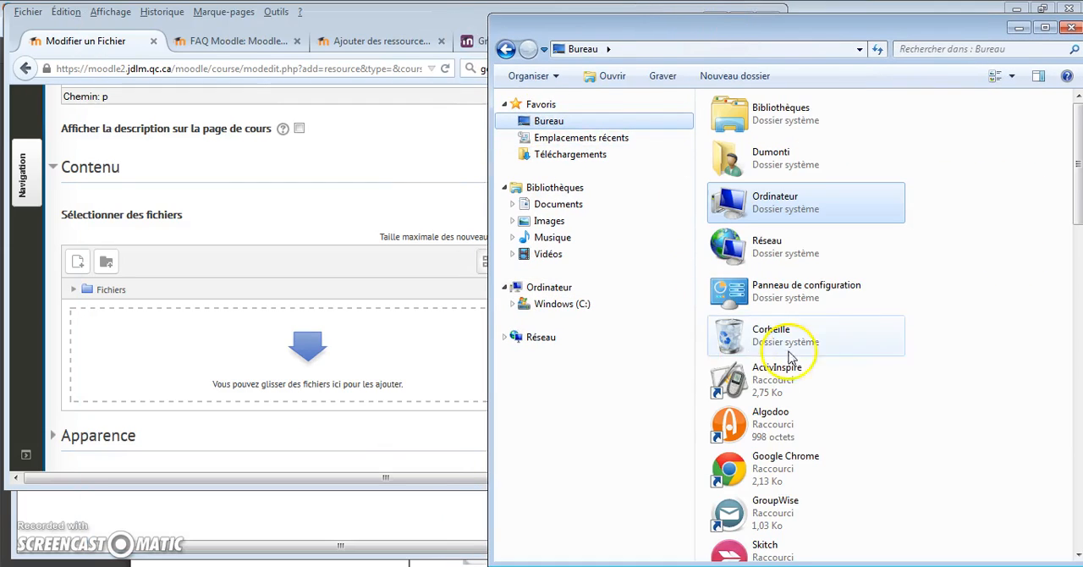
# - Add école_1re_secondaire.pdf from the desktop folder to the resource's files and return to the full-size Moodle window
pyautogui.moveTo(1078, 164); pyautogui.dragTo(1072, 365)
pyautogui.moveTo(764, 380); pyautogui.dragTo(250, 370)
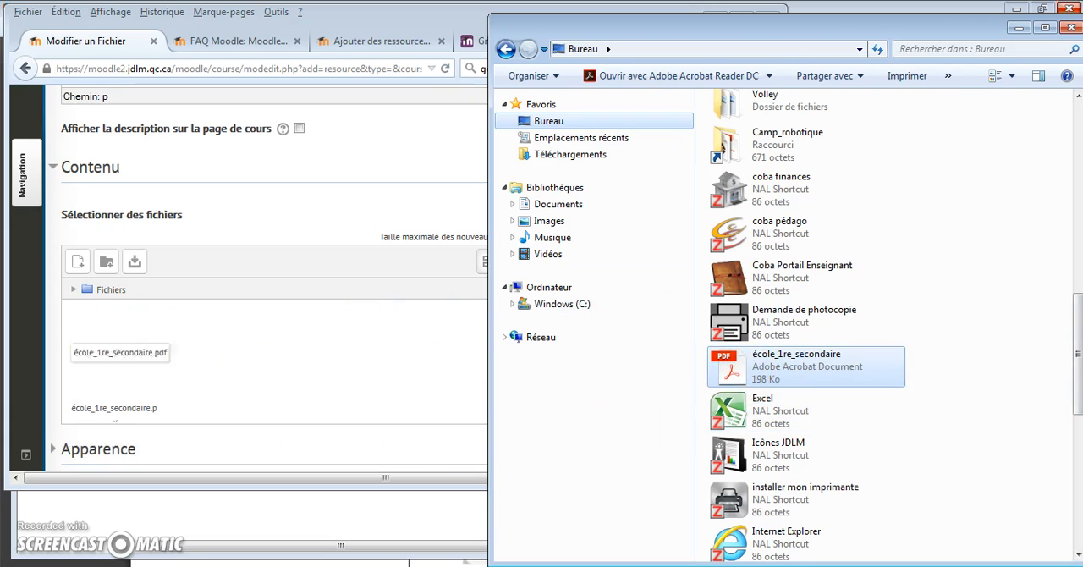
pyautogui.click(1019, 33)
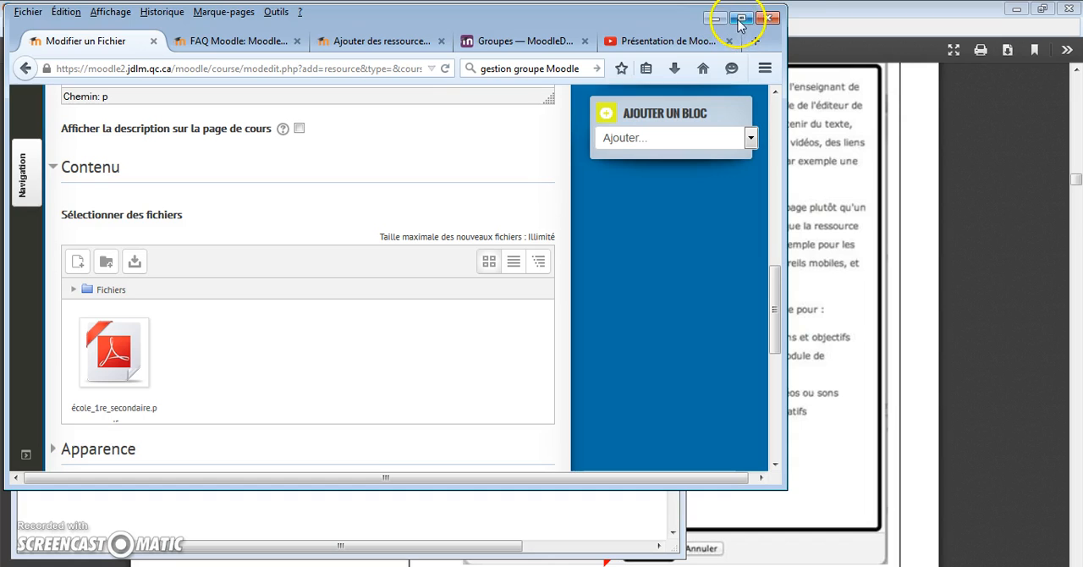
pyautogui.click(740, 21)
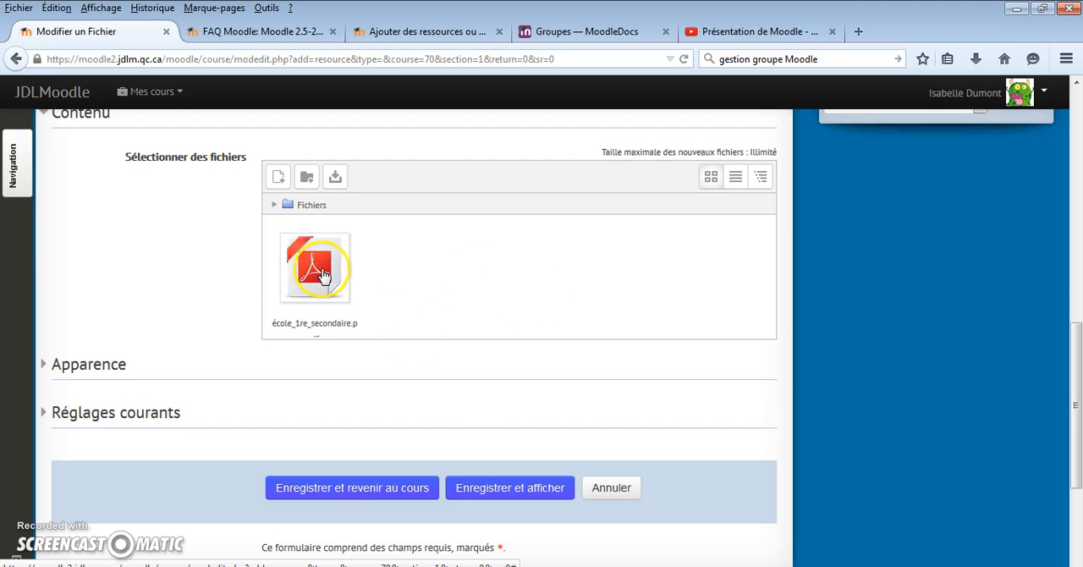
# - Set the file resource's display option under Apparence to "Dans une fenêtre surgissante"
pyautogui.scroll(2, 320, 292)
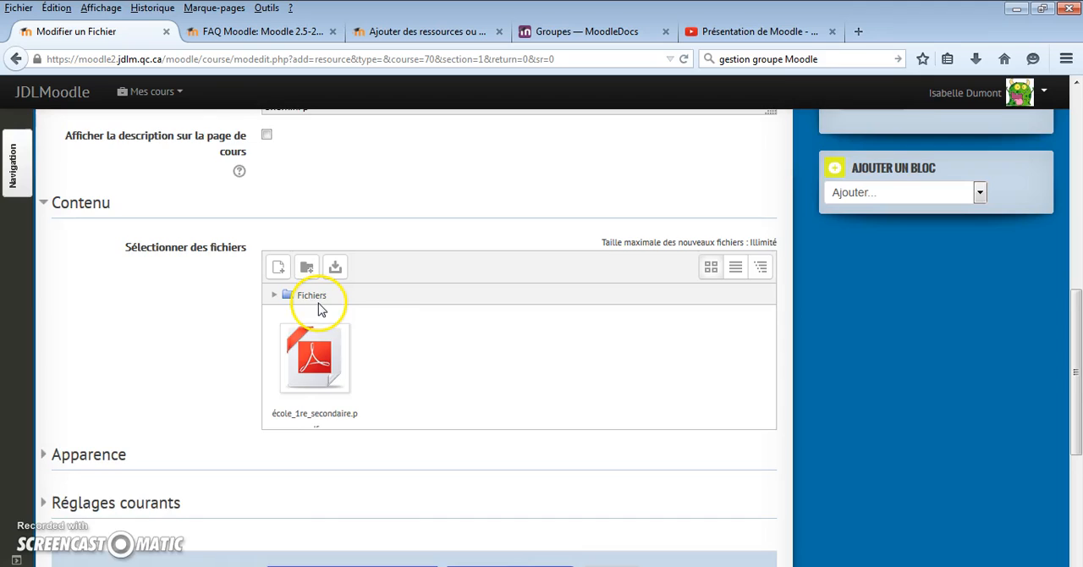
pyautogui.scroll(-4, 318, 308)
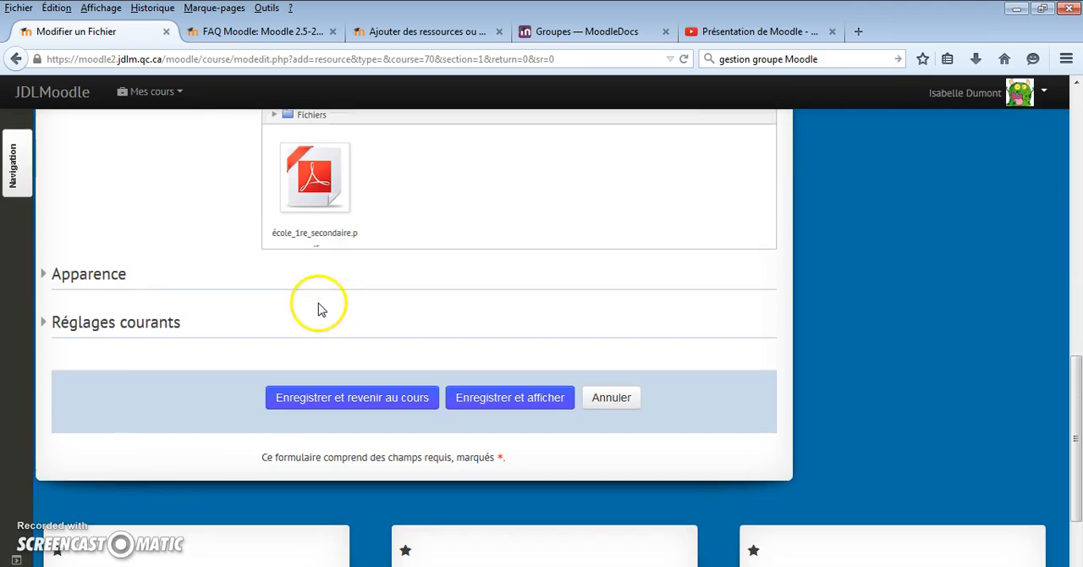
pyautogui.click(43, 276)
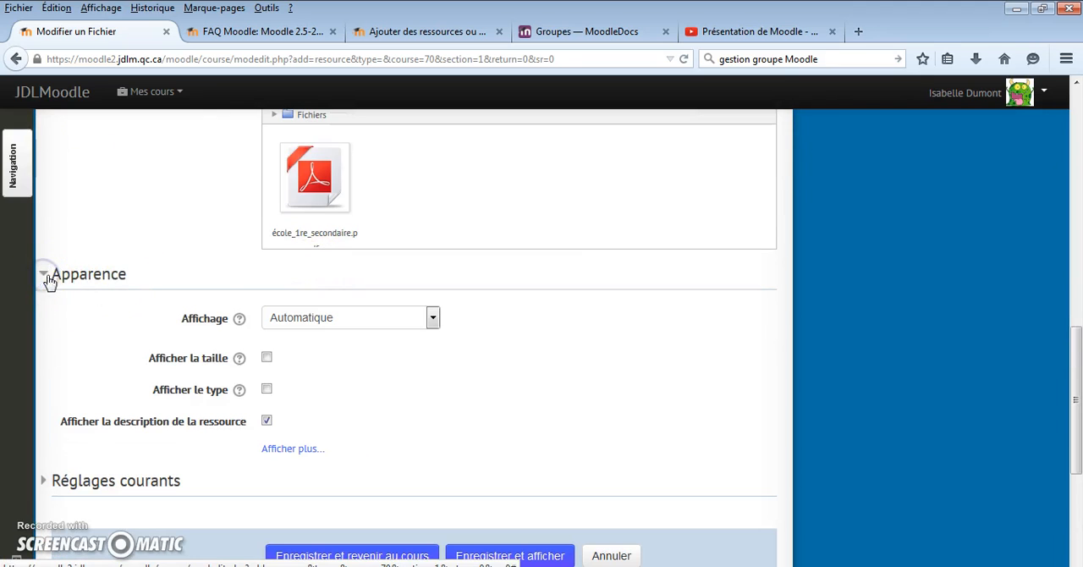
pyautogui.click(432, 319)
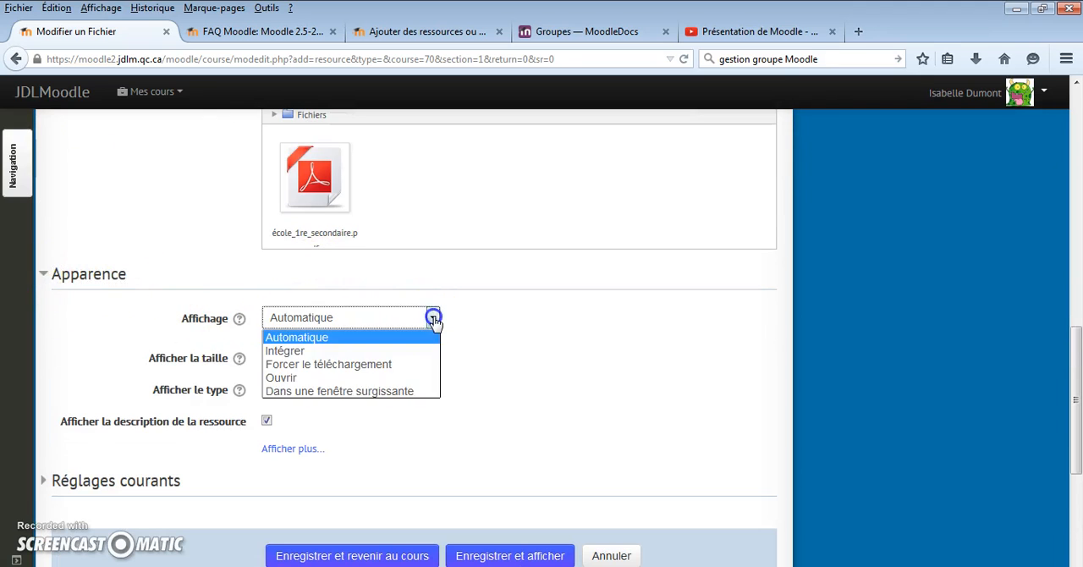
pyautogui.click(405, 392)
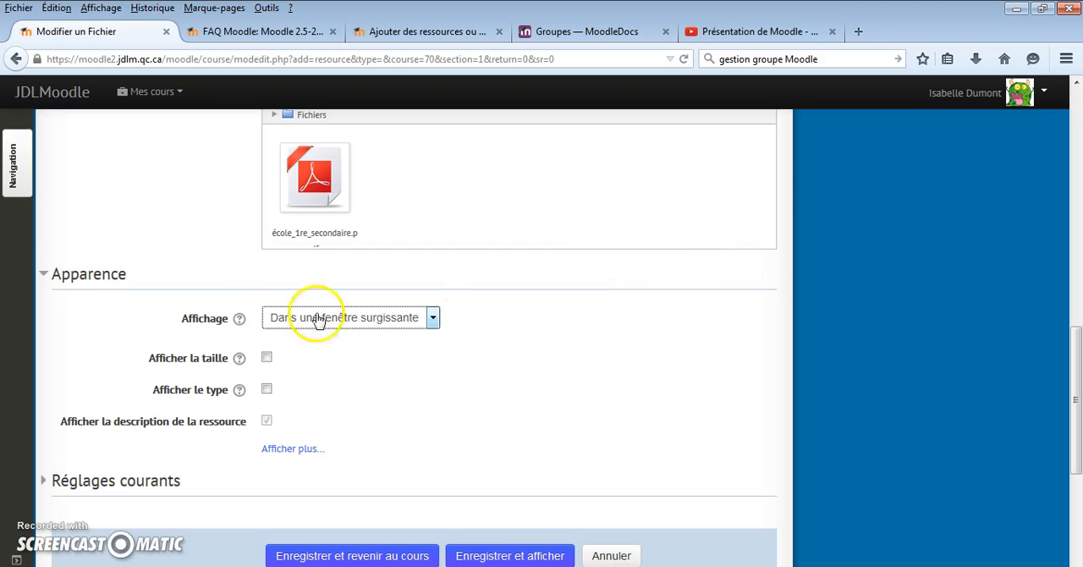
pyautogui.scroll(-3, 356, 361)
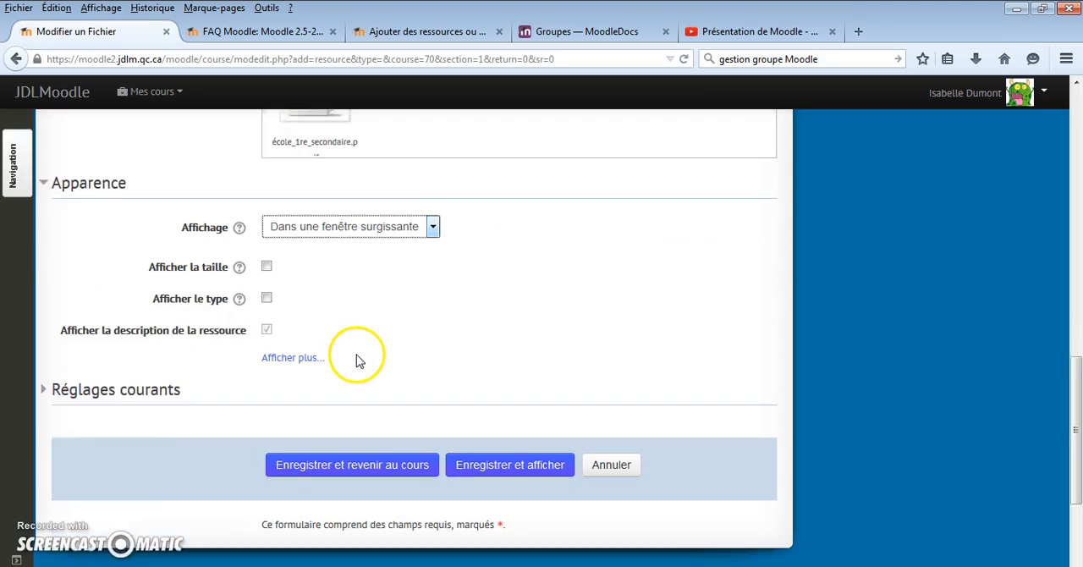
# - Save the file resource, return to the course, and preview Document de laboratoire in its pop-up window before closing it
pyautogui.click(348, 382)
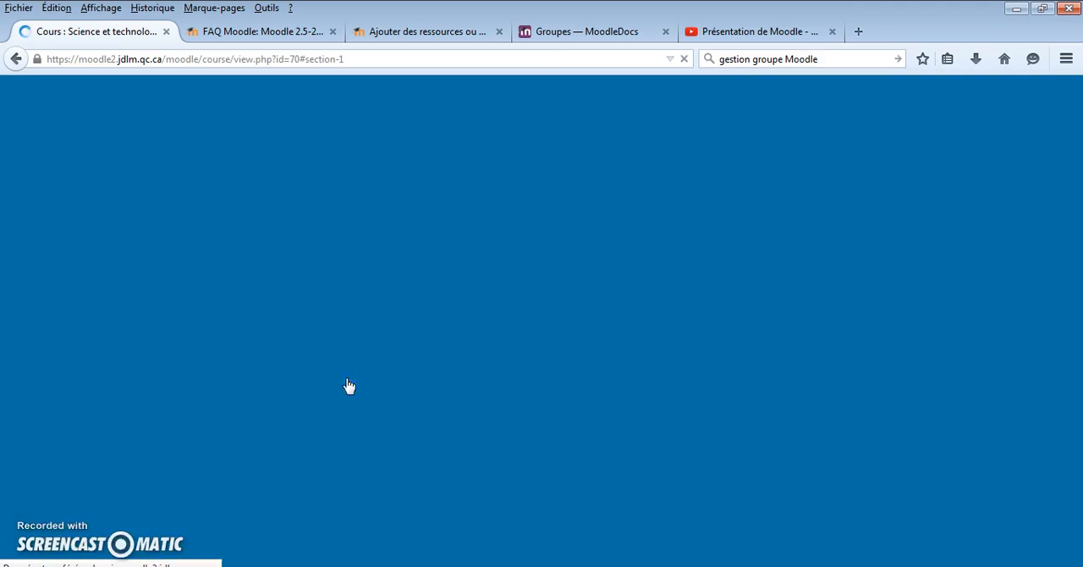
pyautogui.scroll(2, 174, 283)
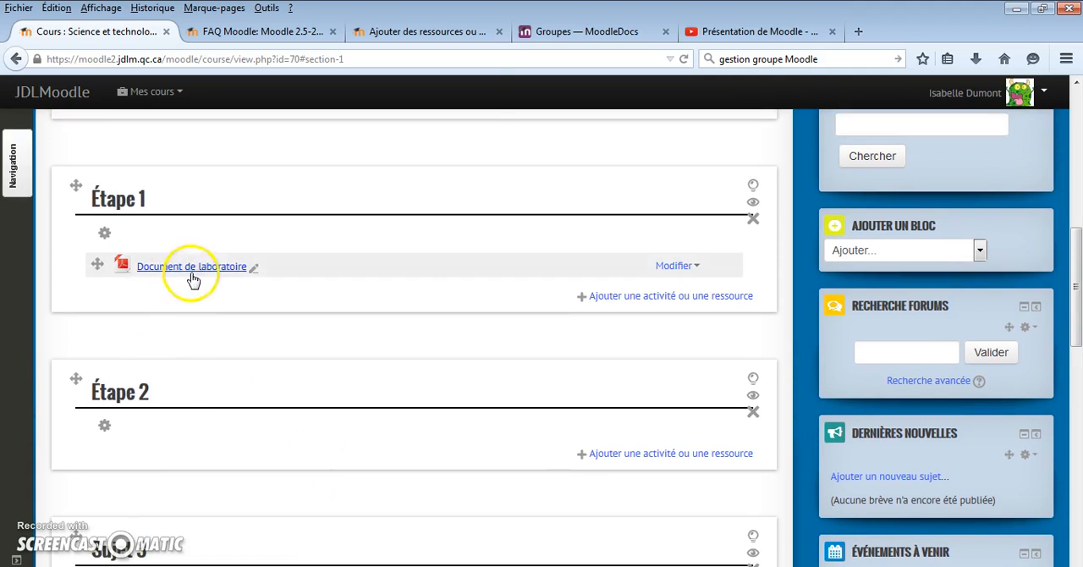
pyautogui.click(191, 269)
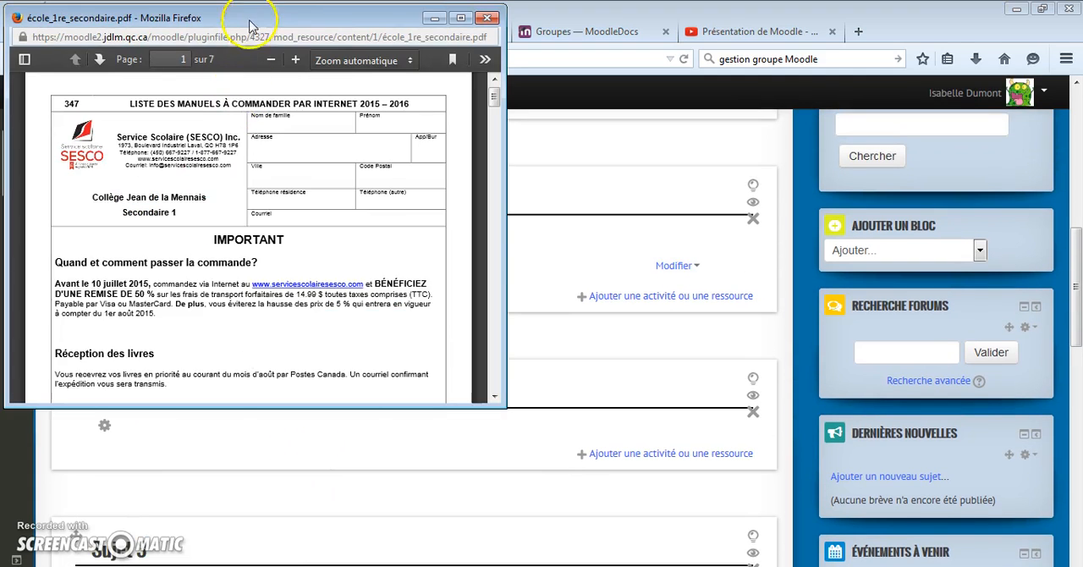
pyautogui.moveTo(252, 15); pyautogui.dragTo(507, 115)
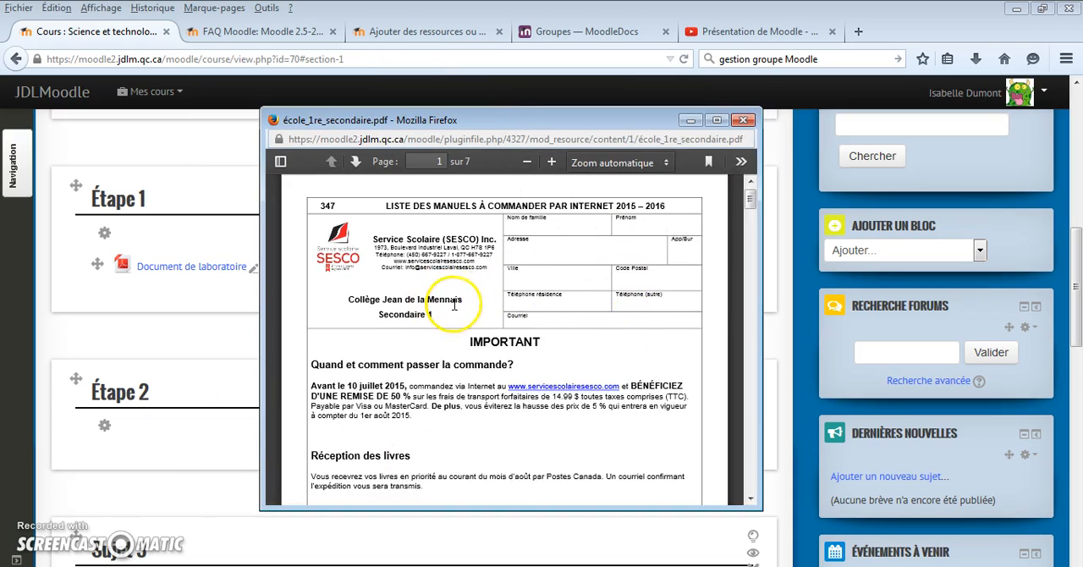
pyautogui.click(743, 119)
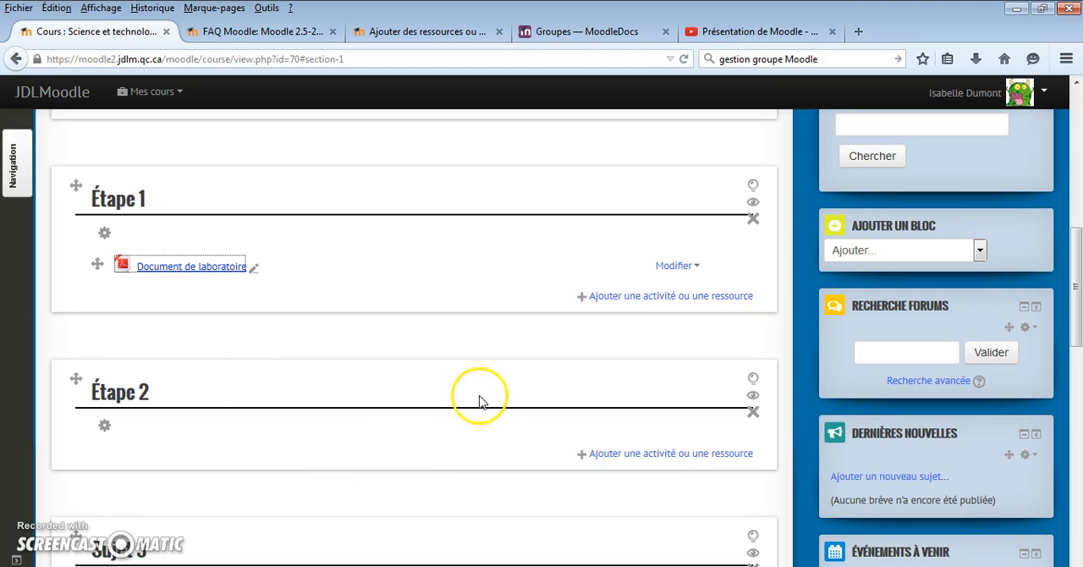
# - Dock the Recherche forums, Dernières nouvelles, Événements à venir and Activité(s) récente(s) blocks
pyautogui.moveTo(1076, 337); pyautogui.dragTo(1077, 178)
pyautogui.scroll(-8, 966, 153)
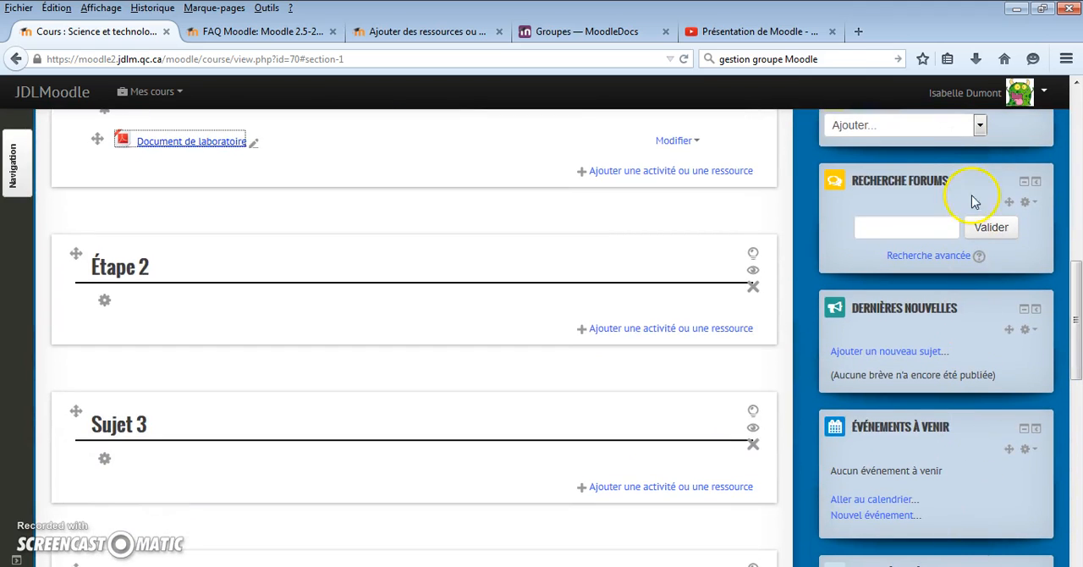
pyautogui.moveTo(1073, 326)
pyautogui.mouseDown()
pyautogui.moveTo(1075, 186)
pyautogui.moveTo(1071, 346)
pyautogui.mouseUp()
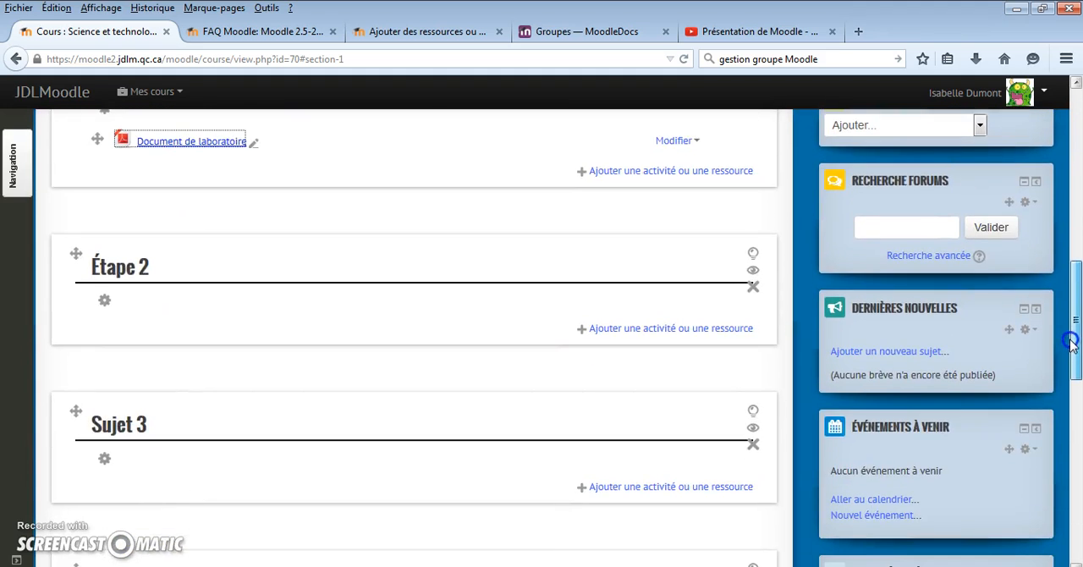
pyautogui.click(1036, 182)
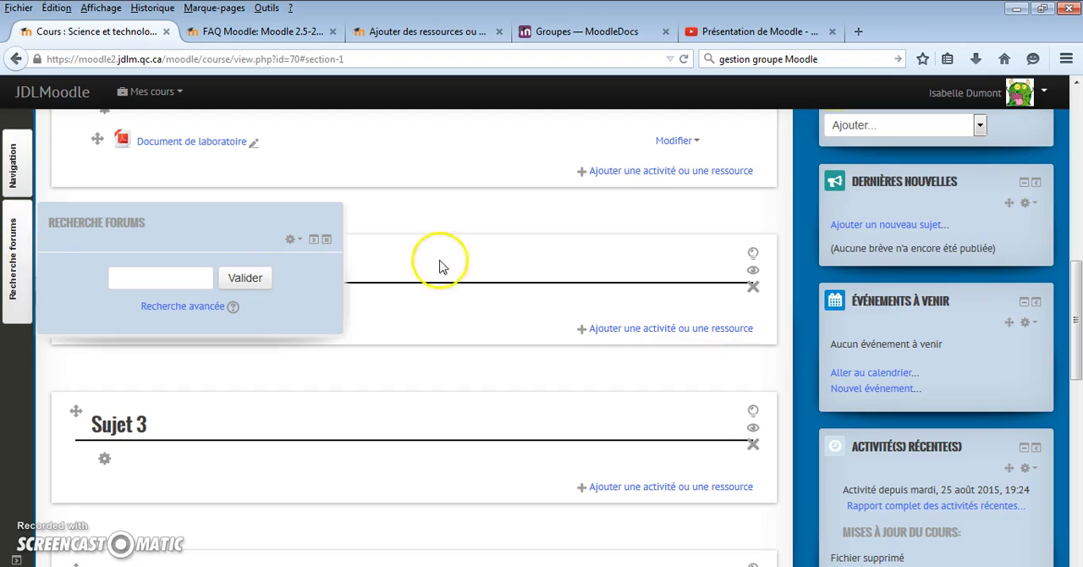
pyautogui.click(1037, 183)
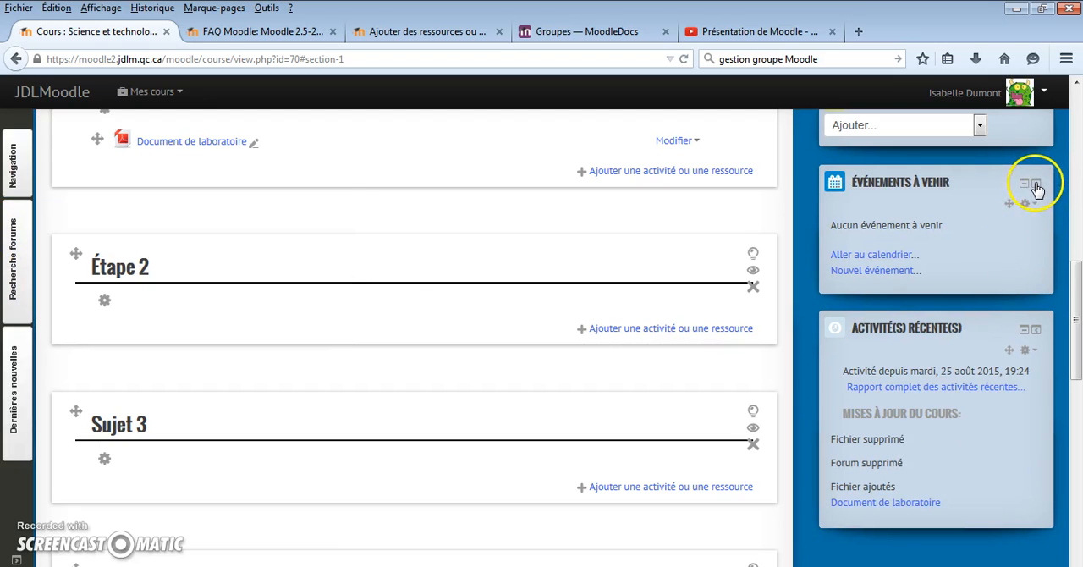
pyautogui.click(1036, 183)
pyautogui.click(1036, 183)
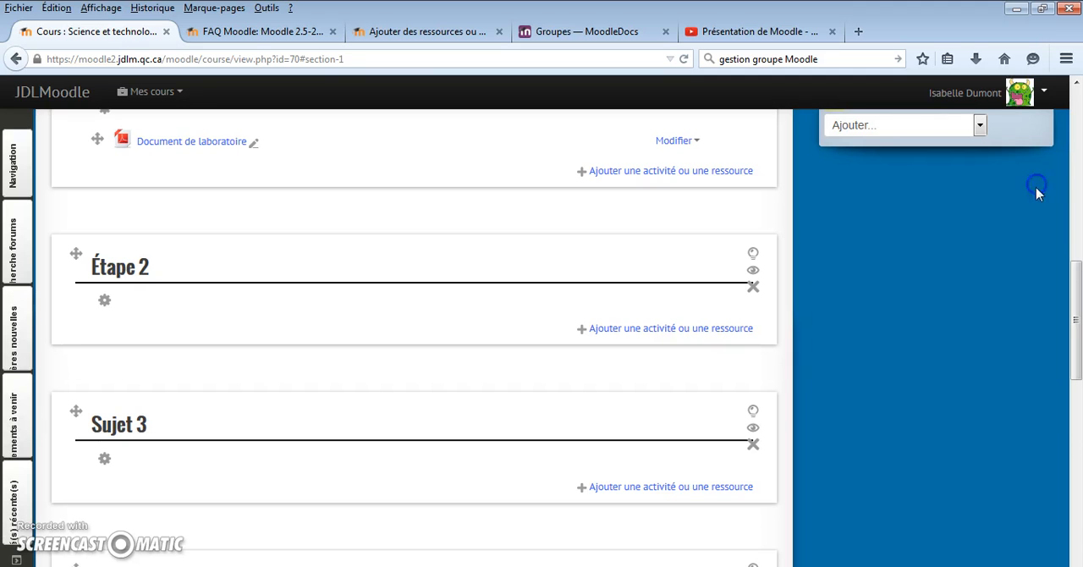
# - Add a Calendrier block to the course page and bring it into view
pyautogui.moveTo(1072, 279); pyautogui.dragTo(1077, 237)
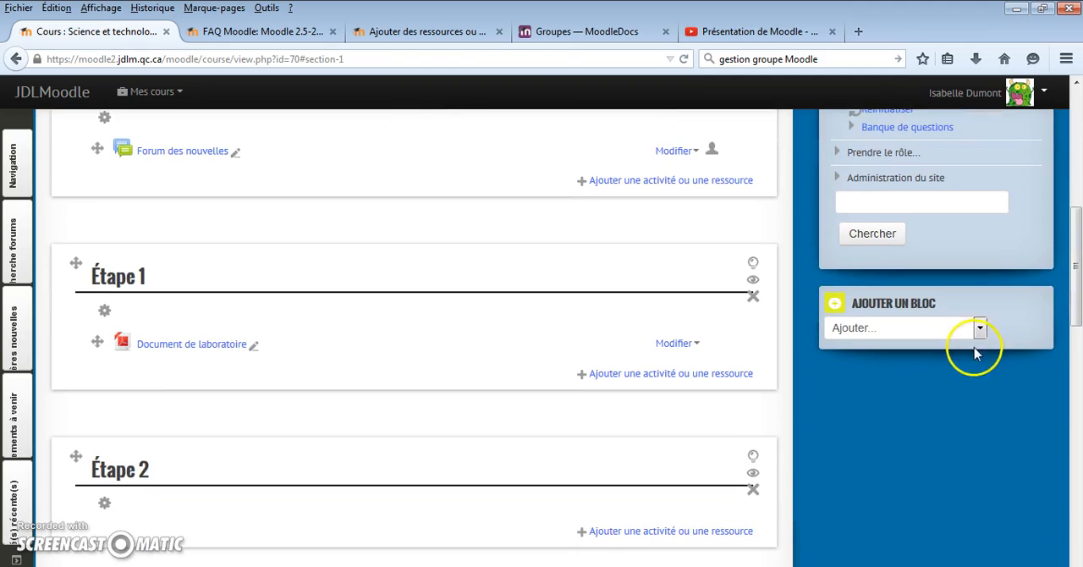
pyautogui.click(979, 328)
pyautogui.click(880, 429)
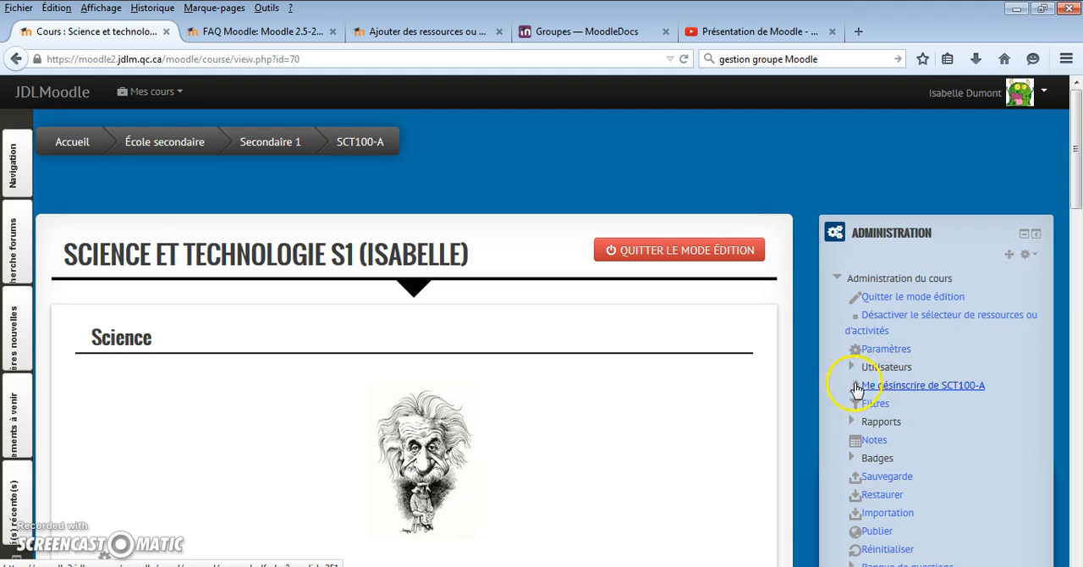
pyautogui.moveTo(1074, 195); pyautogui.dragTo(1075, 254)
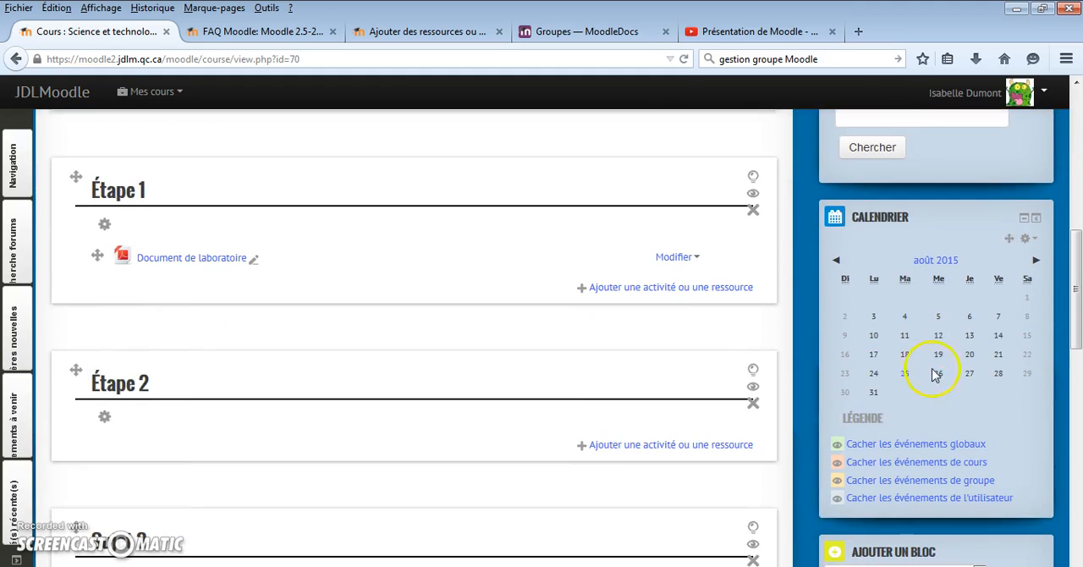
# - Add a Titre de section resource to Étape 1 with the content "Univers vivant"
pyautogui.moveTo(1071, 314); pyautogui.dragTo(1077, 286)
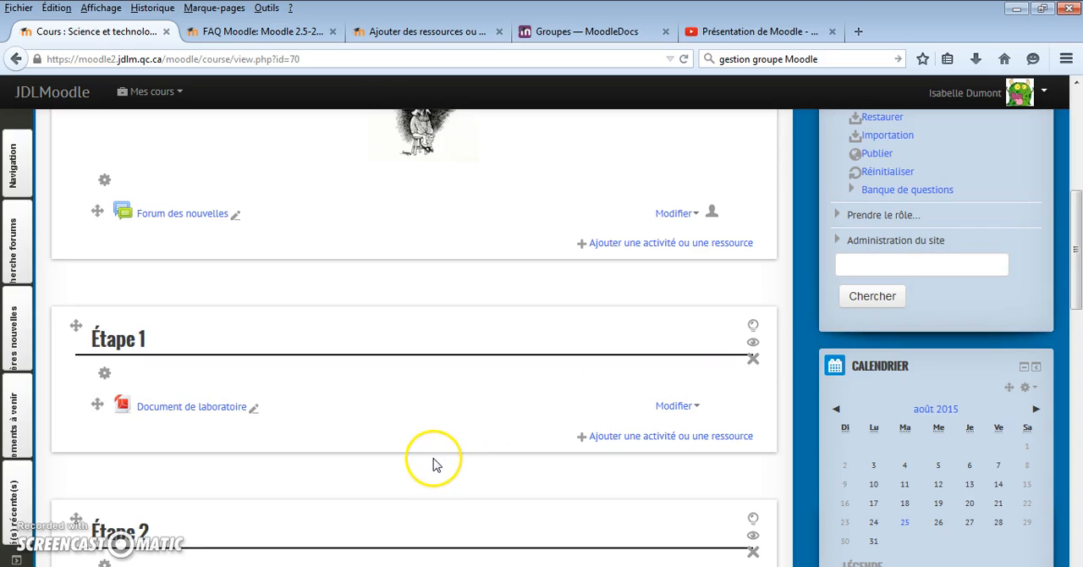
pyautogui.click(601, 439)
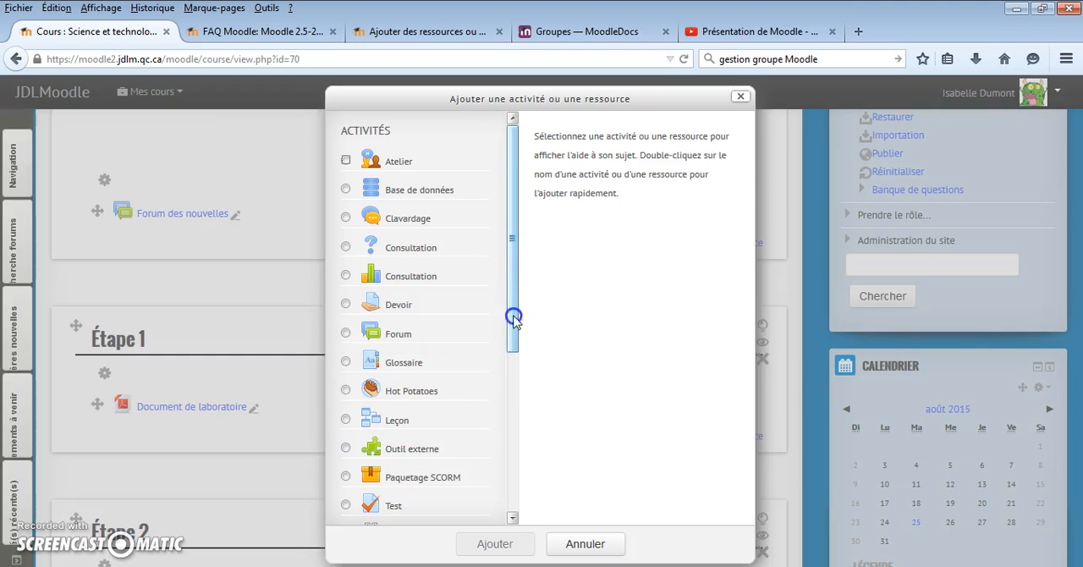
pyautogui.moveTo(512, 314); pyautogui.dragTo(518, 504)
pyautogui.click(347, 484)
pyautogui.click(484, 546)
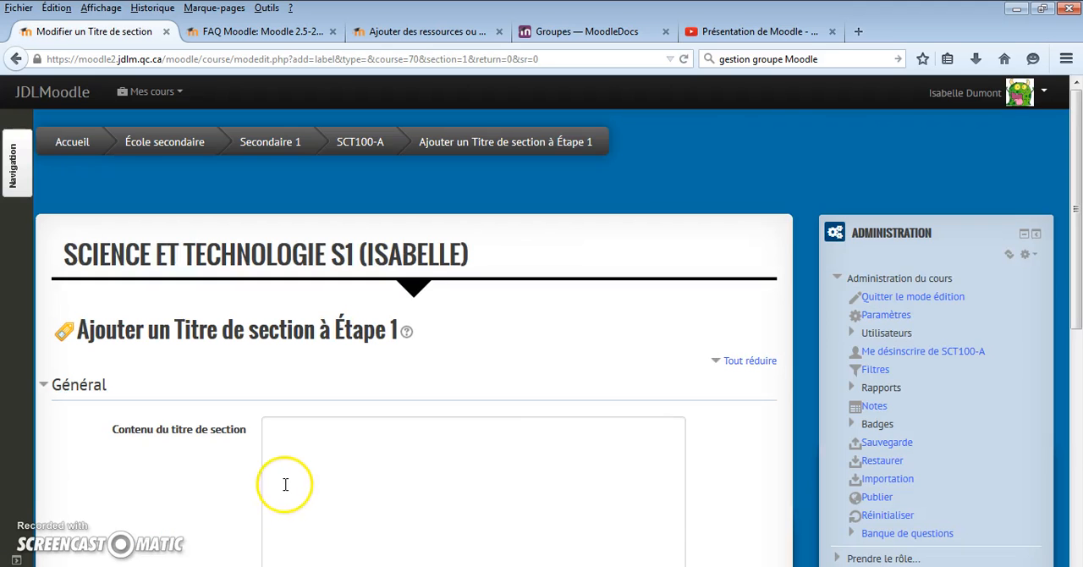
pyautogui.scroll(-3, 298, 476)
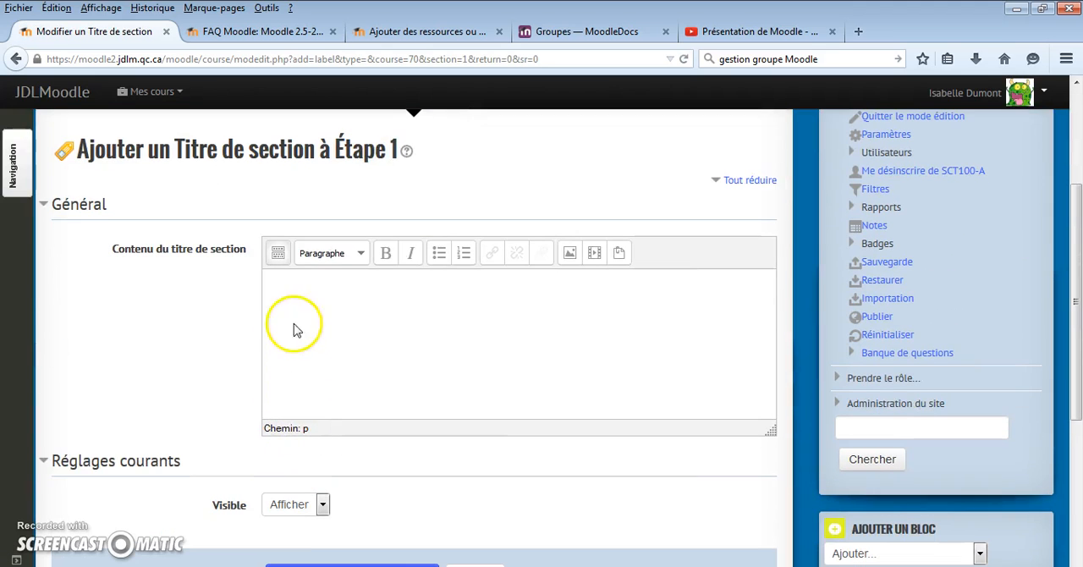
pyautogui.click(279, 282)
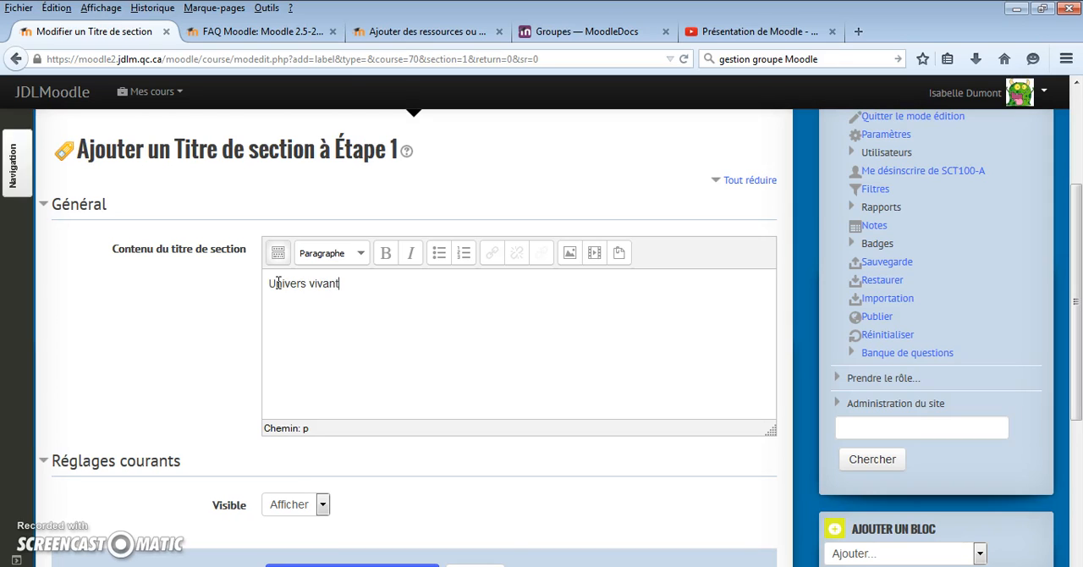
# - Format the "Univers vivant" text in bold and red using the expanded editor options
pyautogui.scroll(-4, 326, 372)
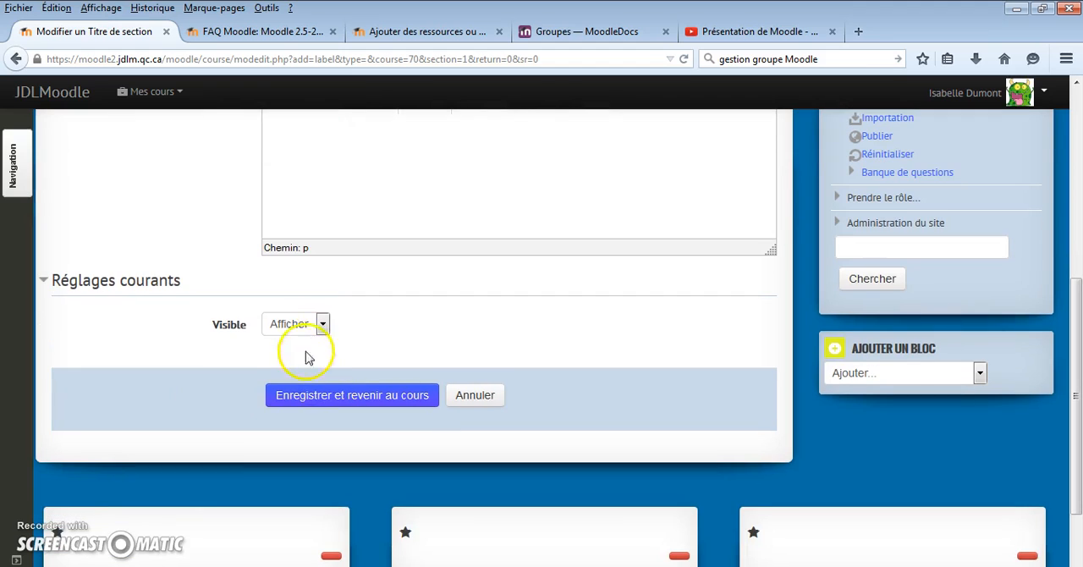
pyautogui.scroll(10, 338, 399)
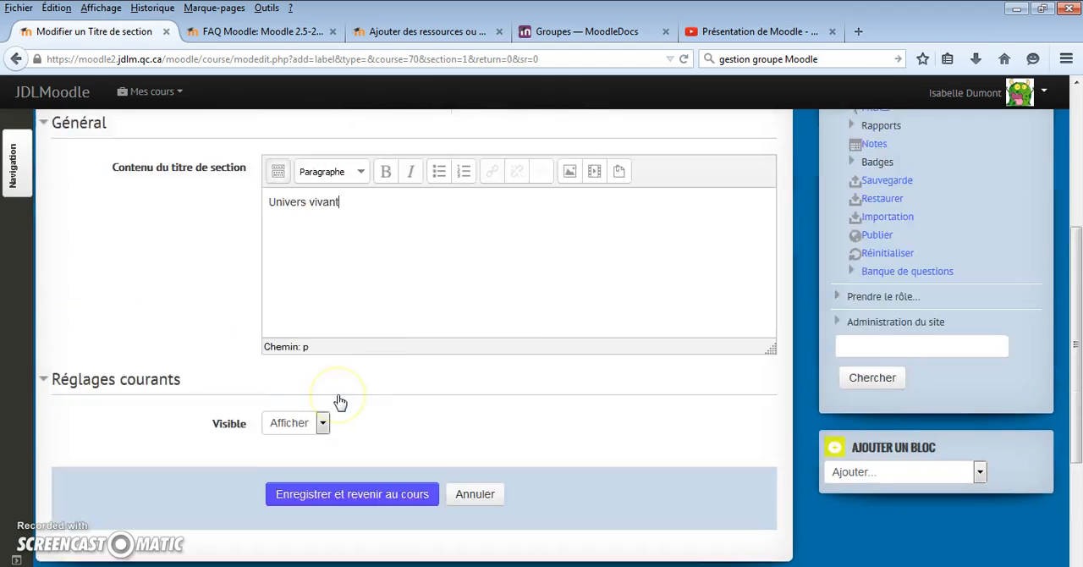
pyautogui.moveTo(340, 463); pyautogui.dragTo(262, 466)
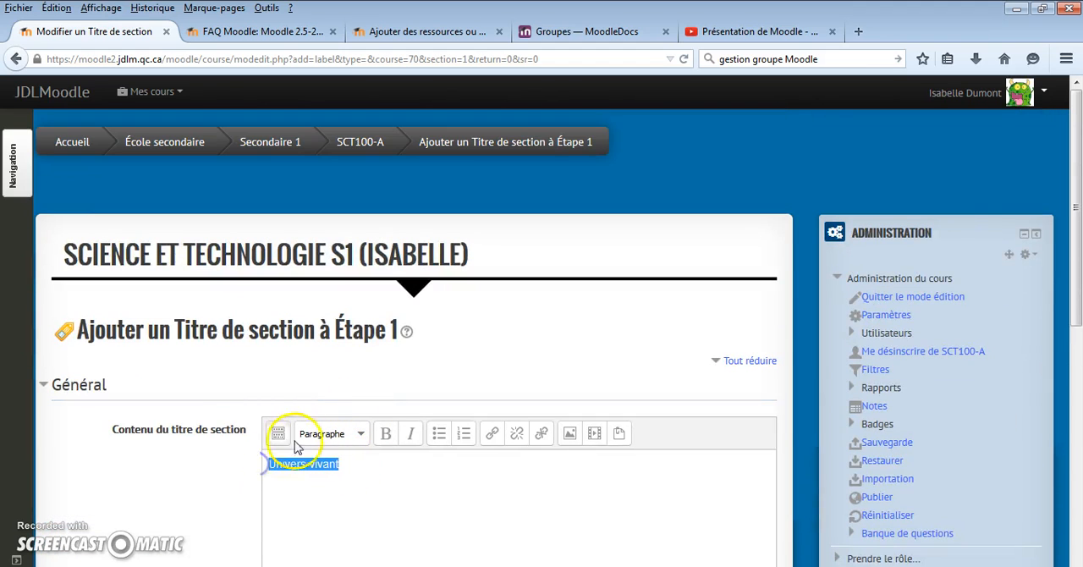
pyautogui.click(278, 433)
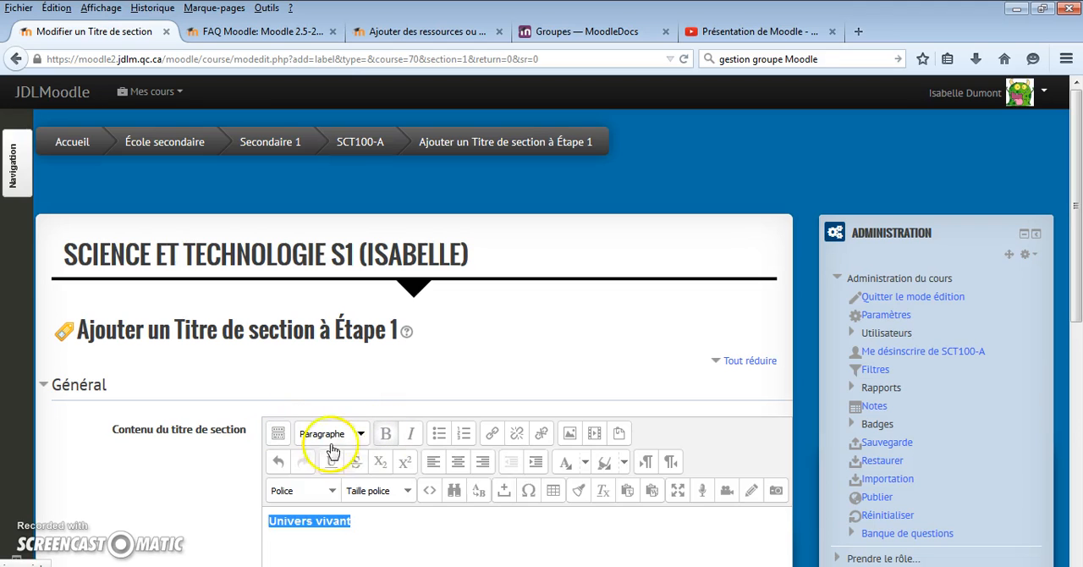
pyautogui.click(584, 461)
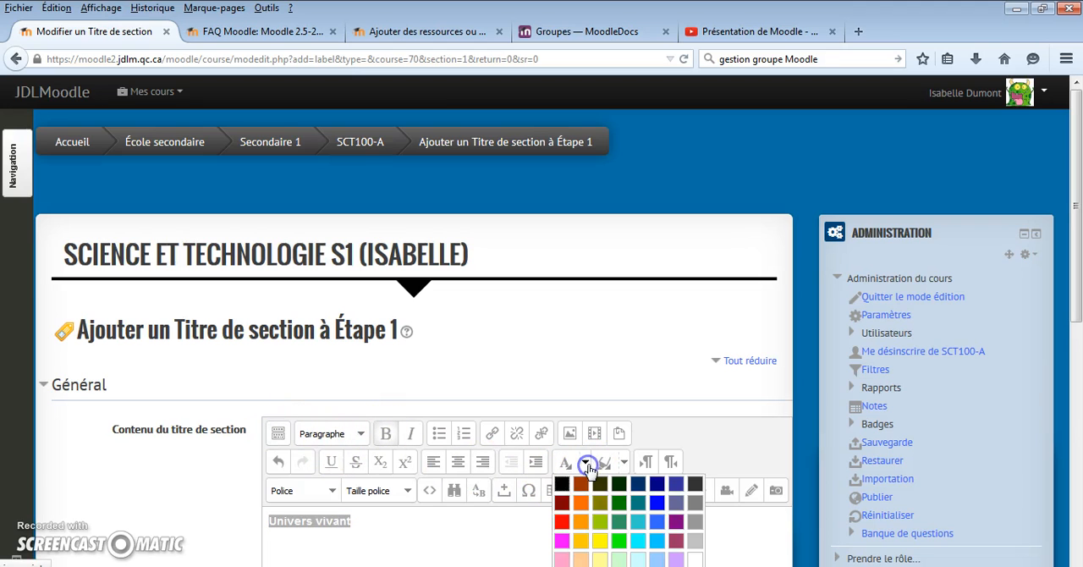
pyautogui.click(561, 524)
# - Save the section title and move Univers vivant above Document de laboratoire in Étape 1
pyautogui.scroll(-5, 410, 421)
pyautogui.click(354, 326)
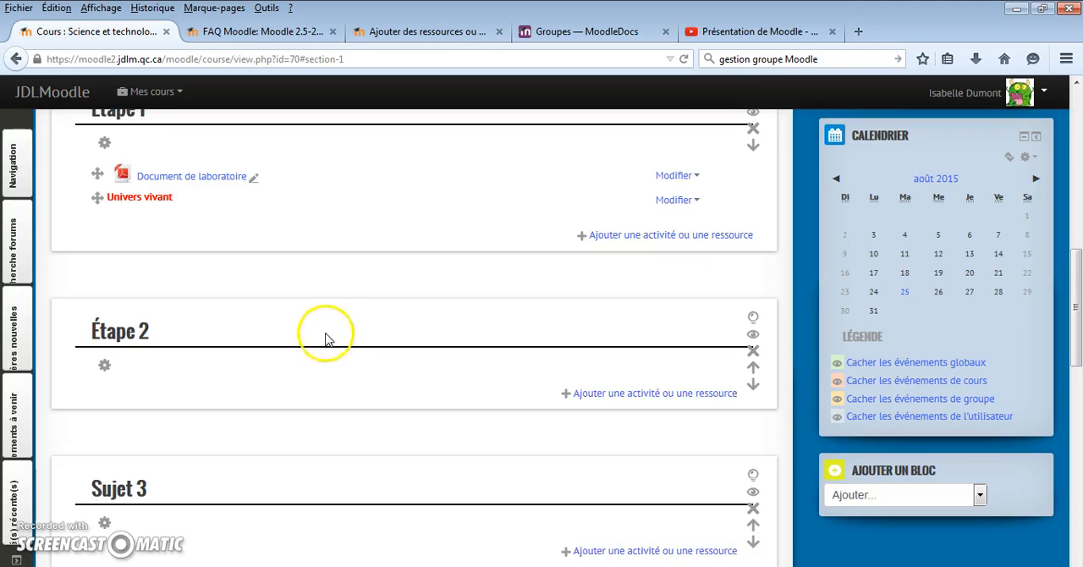
pyautogui.scroll(2, 122, 279)
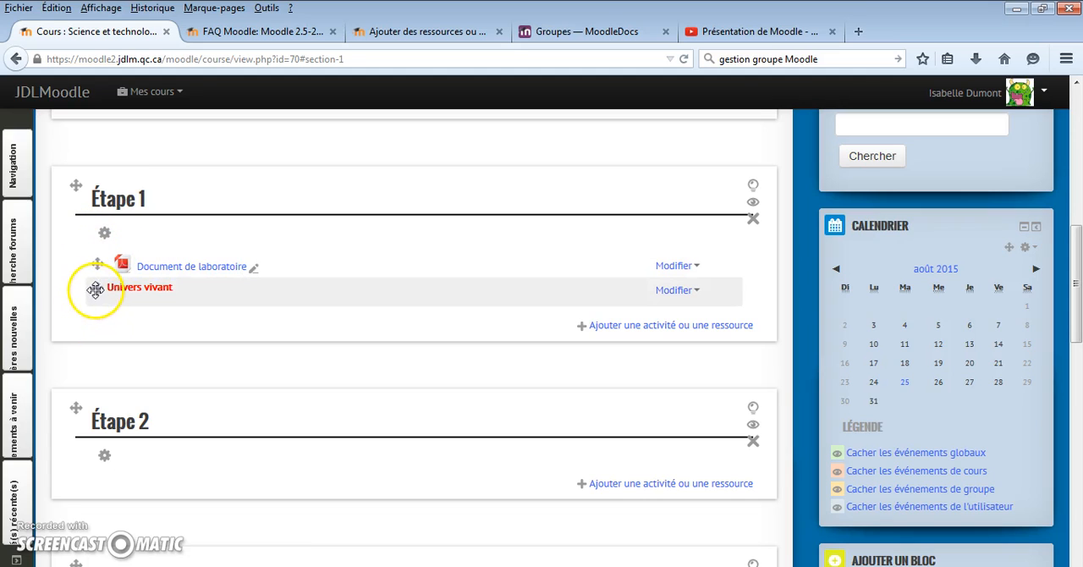
pyautogui.moveTo(96, 288); pyautogui.dragTo(93, 258)
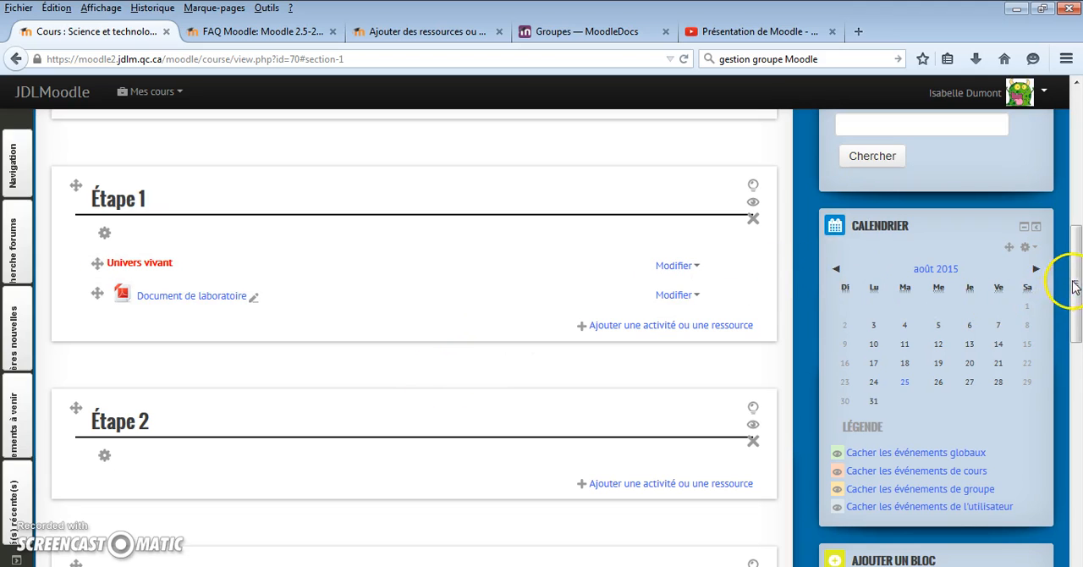
# - Switch to the Étudiant role and review how the course page looks to students
pyautogui.scroll(2, 1072, 286)
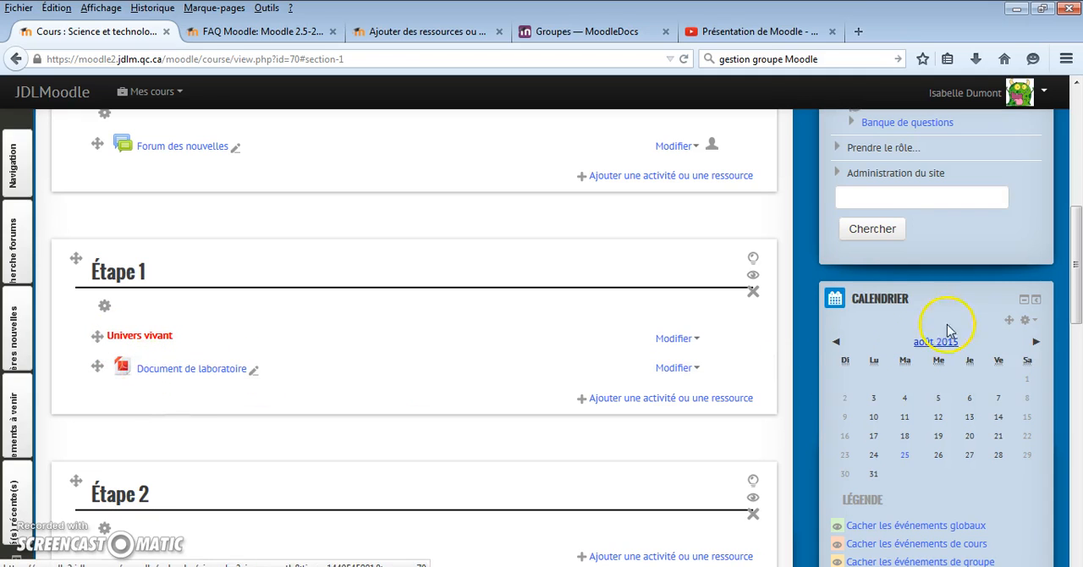
pyautogui.click(858, 148)
pyautogui.click(871, 240)
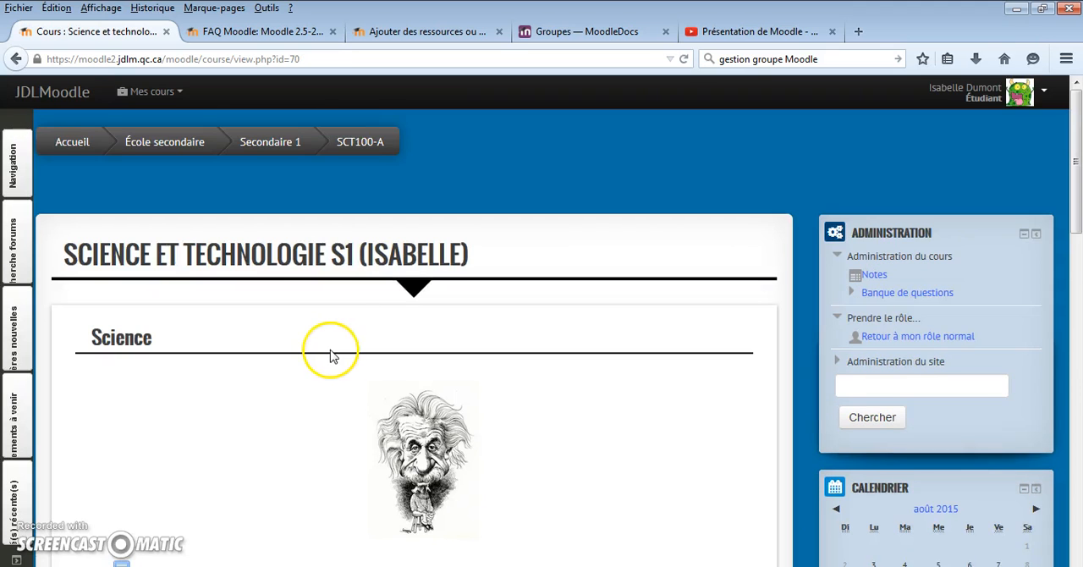
pyautogui.scroll(-3, 329, 355)
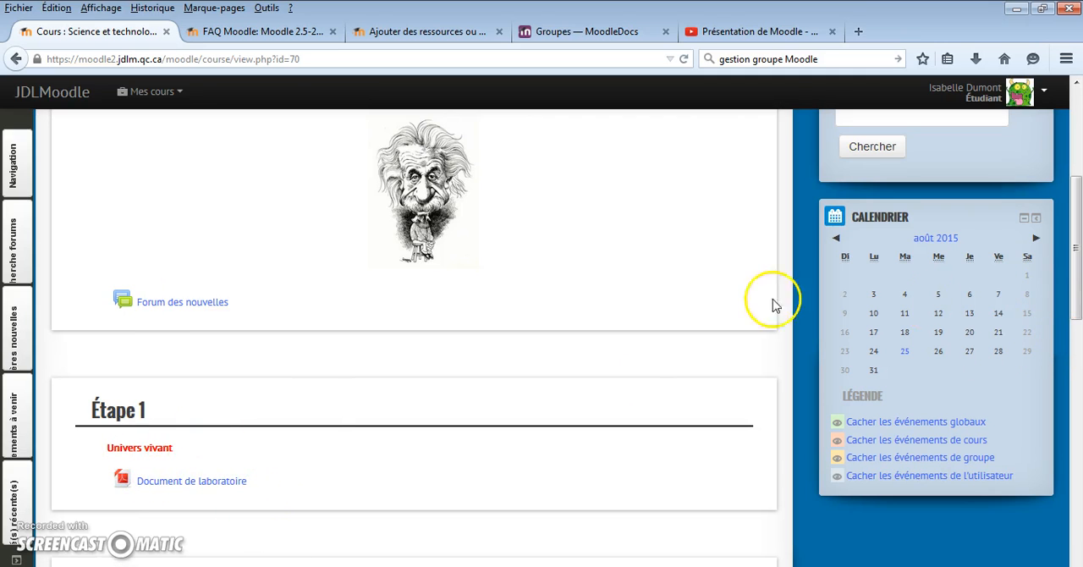
pyautogui.moveTo(1071, 293); pyautogui.dragTo(1076, 191)
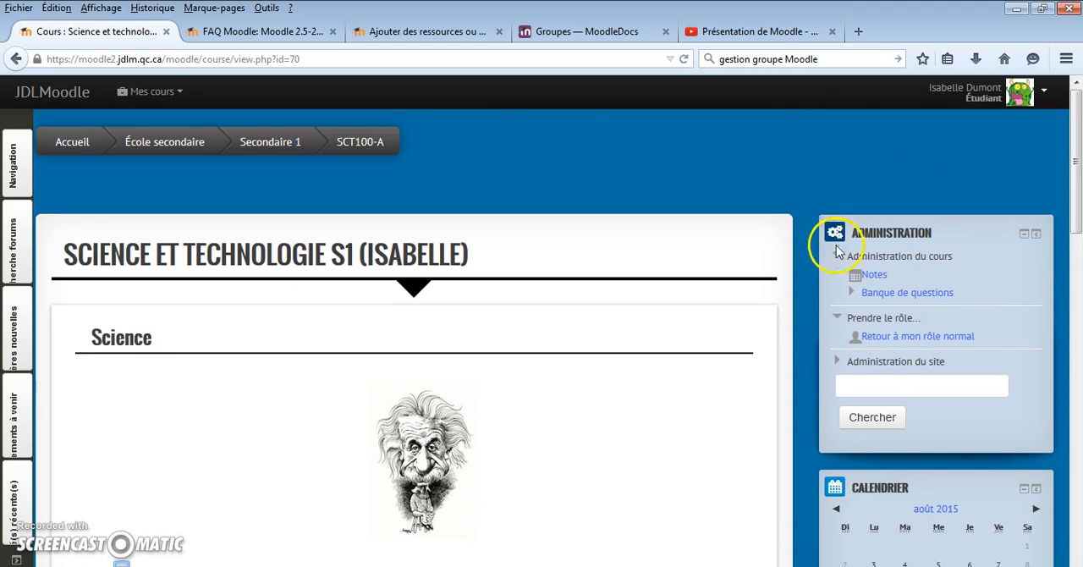
# - Return to the normal role and turn the course's editing mode back on
pyautogui.click(1044, 96)
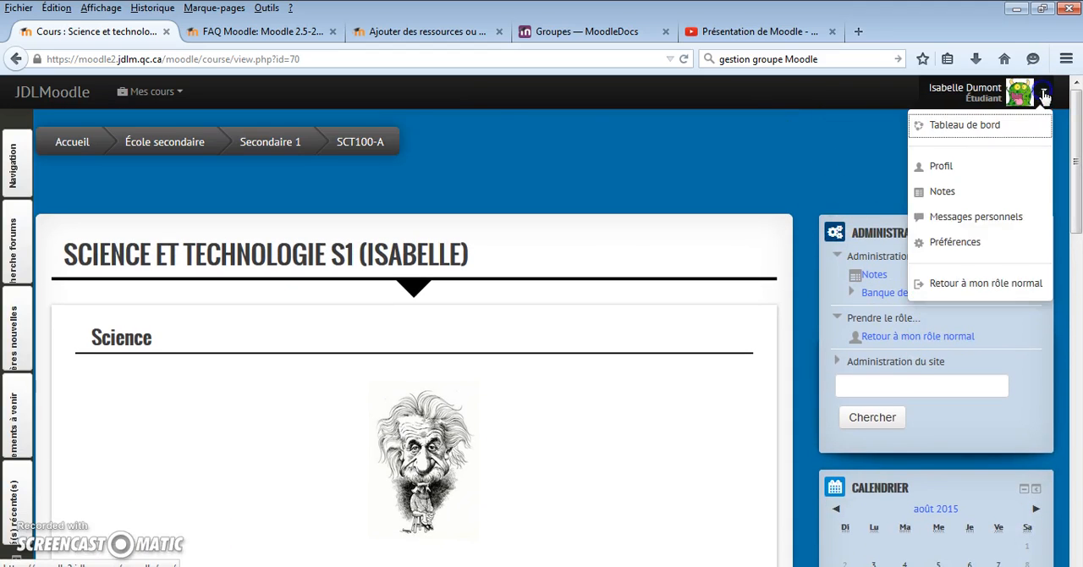
pyautogui.click(975, 285)
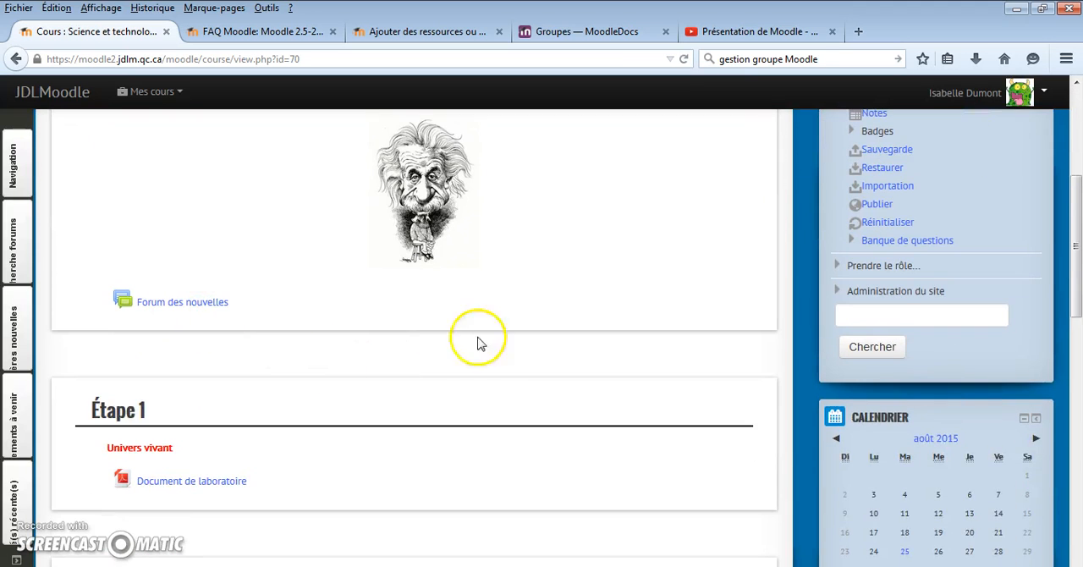
pyautogui.scroll(2, 507, 336)
pyautogui.scroll(4, 511, 333)
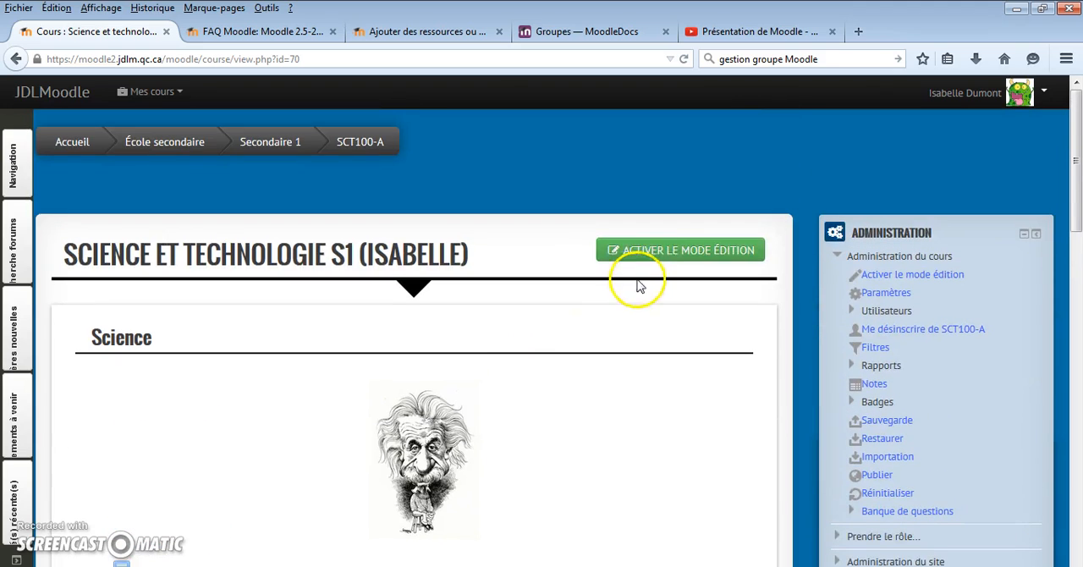
pyautogui.click(648, 250)
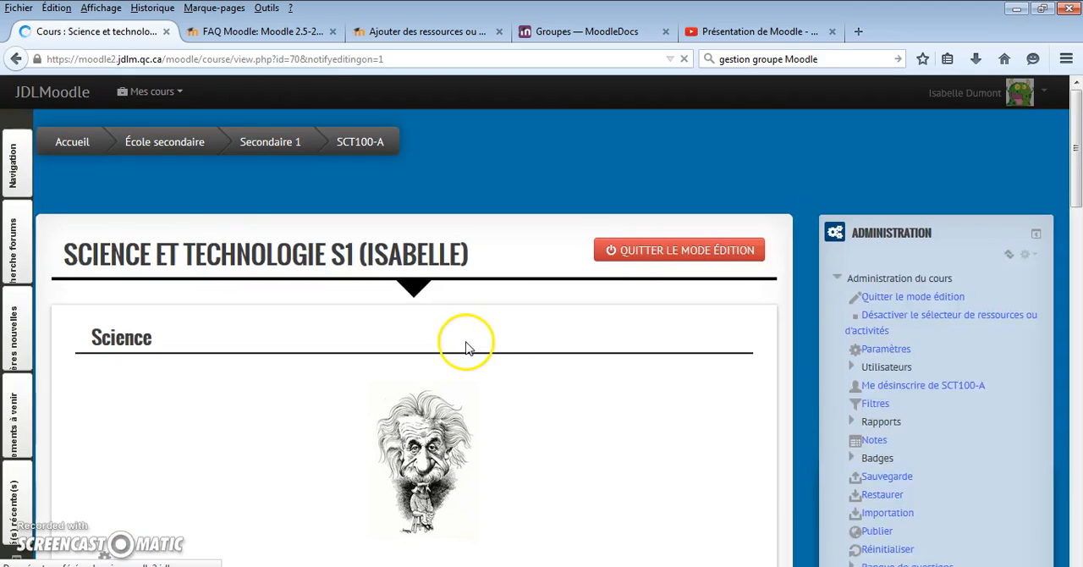
# - Delete Forum des nouvelles from the Science section and return to the Étape 1 section
pyautogui.scroll(-2, 466, 345)
pyautogui.click(676, 411)
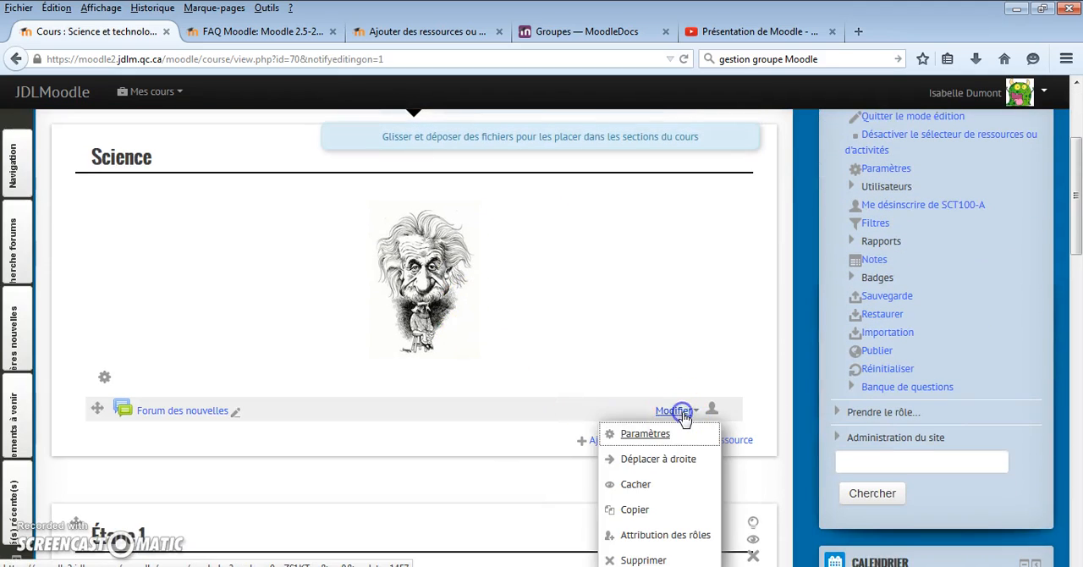
pyautogui.click(640, 560)
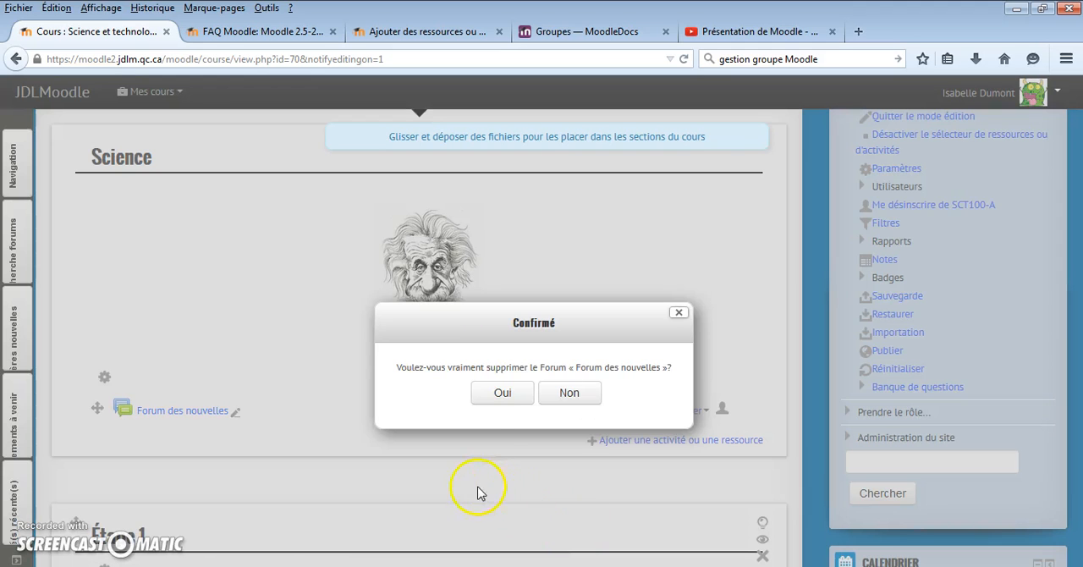
pyautogui.click(502, 389)
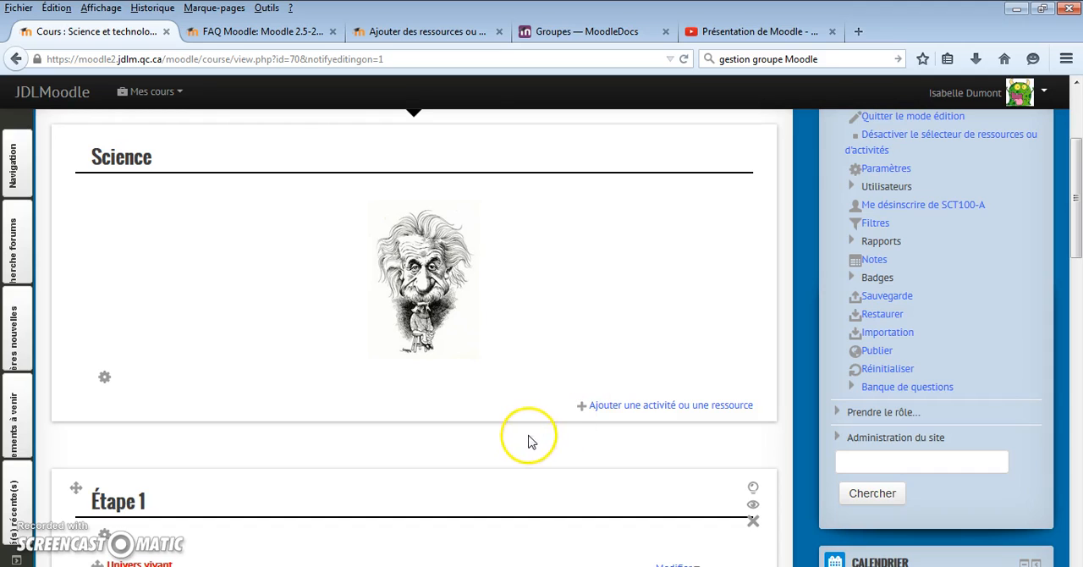
pyautogui.scroll(-3, 290, 472)
pyautogui.scroll(-1, 289, 474)
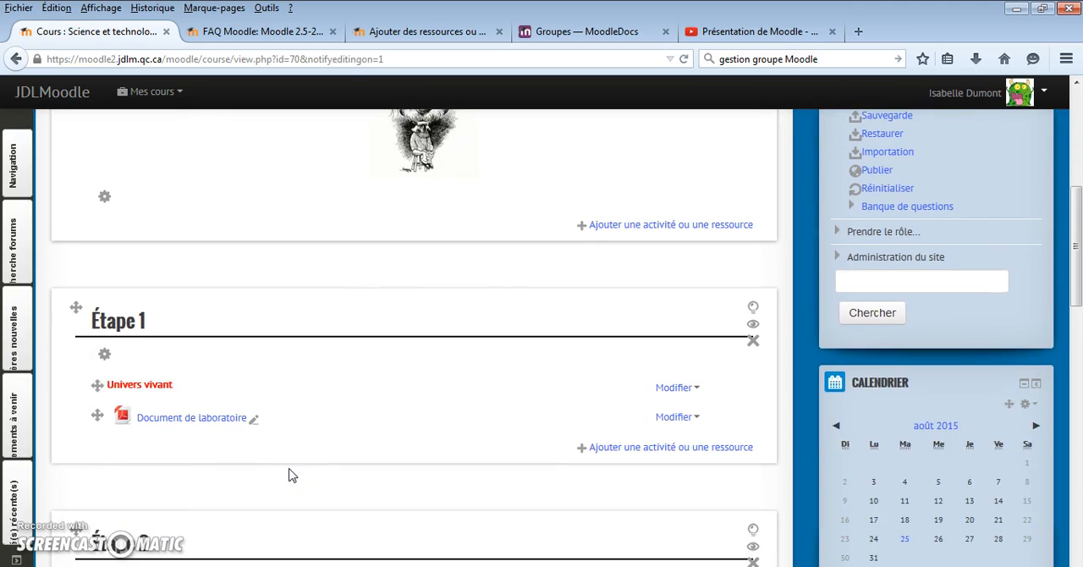